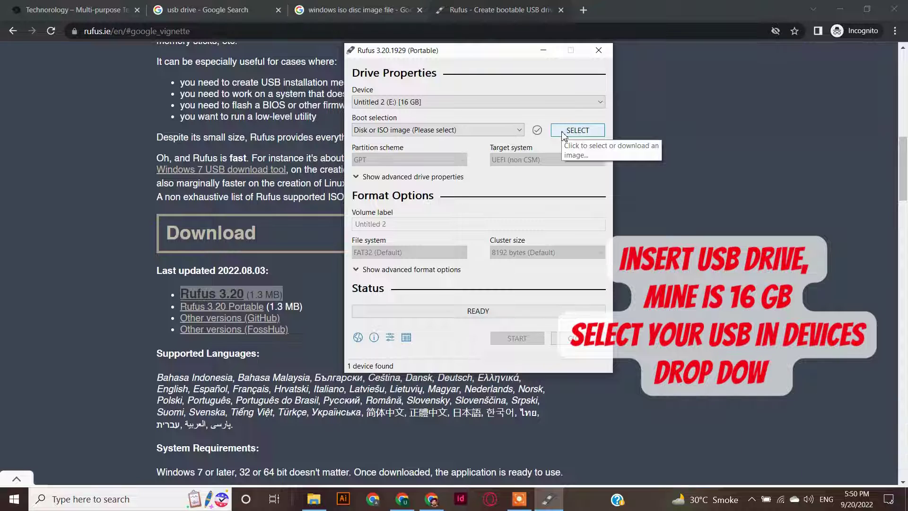
Search Google for "get into pc" in a new tab and open the Get Into PC website
{"action": "left_click", "coordinate": [583, 13]}
{"action": "left_click", "coordinate": [583, 10]}
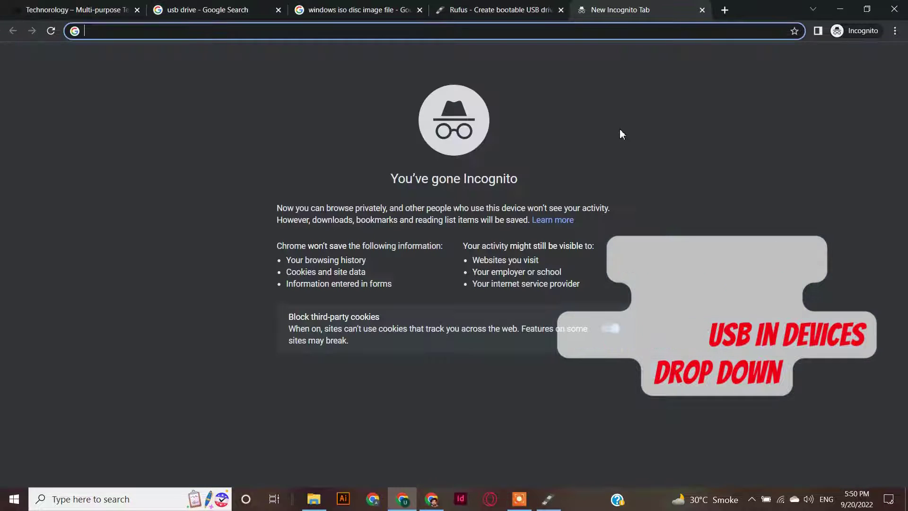
{"action": "type", "text": "get into pc"}
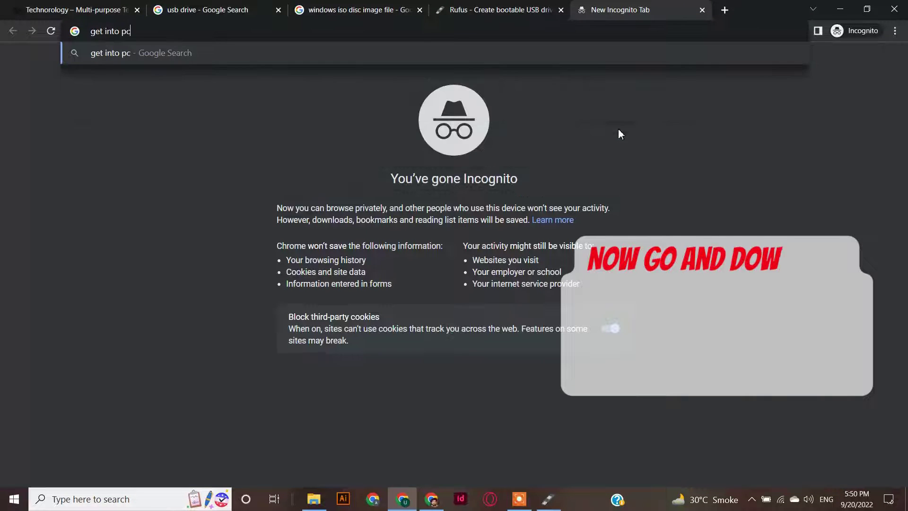
{"action": "key", "text": "Return"}
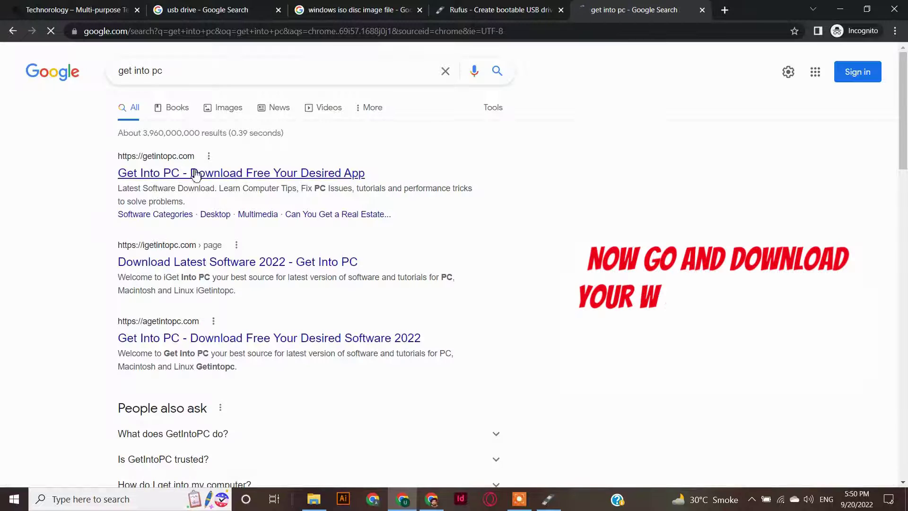
{"action": "left_click", "coordinate": [196, 174]}
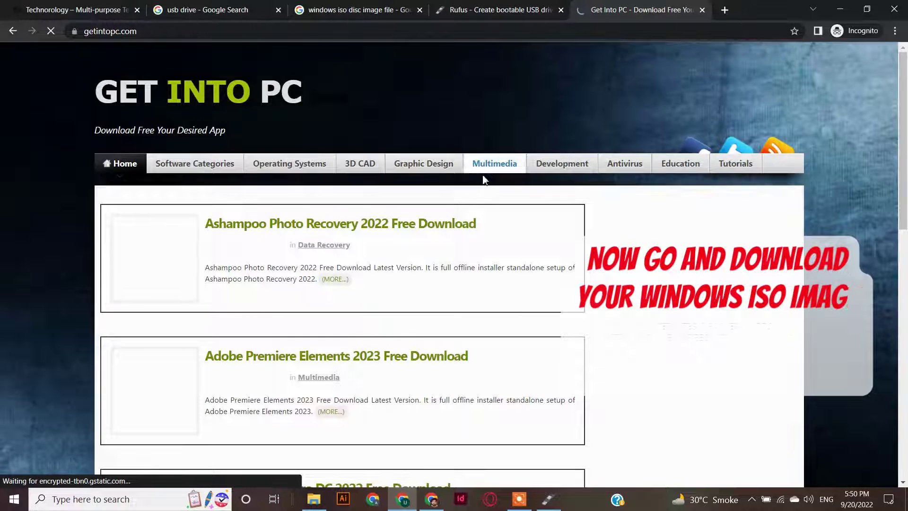
Search the Get Into PC site for "windows 10" and open the Windows 10 Pro SEP 2022 Free Download page
{"action": "left_click", "coordinate": [705, 211]}
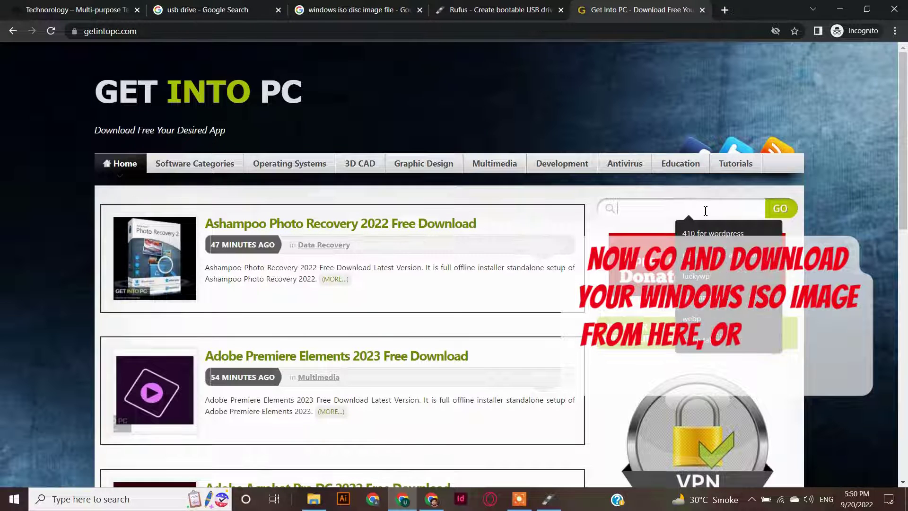
{"action": "type", "text": "window"}
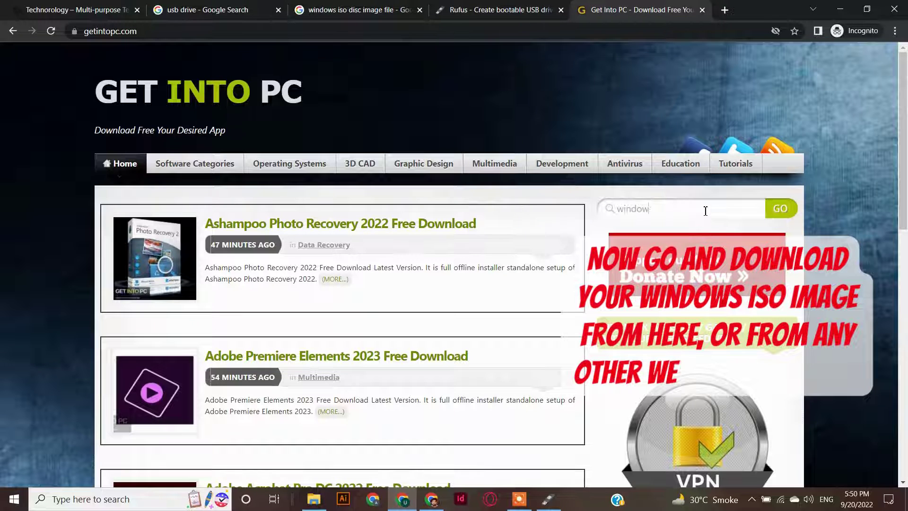
{"action": "type", "text": "s 10"}
{"action": "key", "text": "Return"}
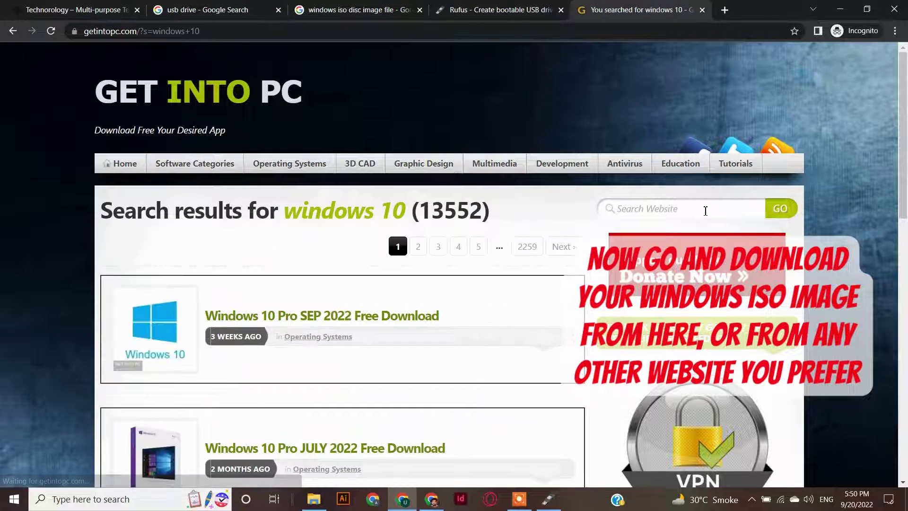
{"action": "left_click", "coordinate": [328, 319]}
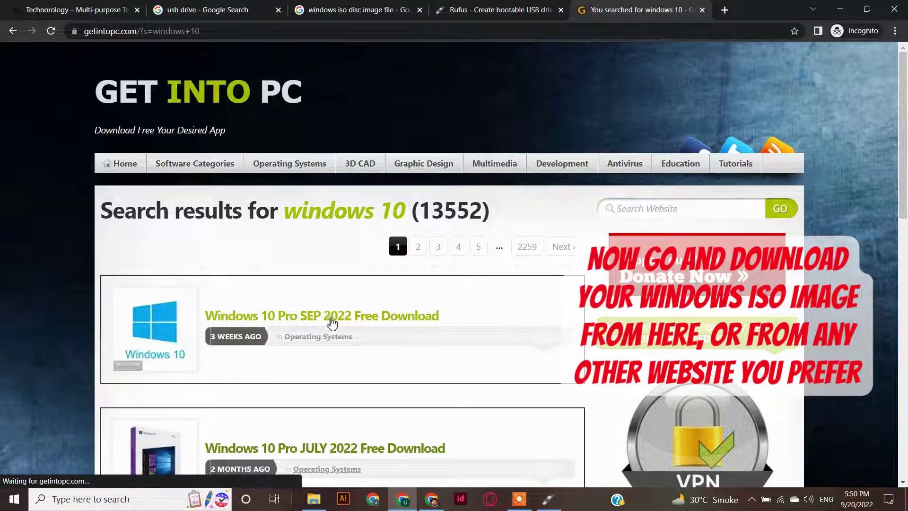
Start the 64-bit download of Windows 10 Pro SEP 2022 and cancel the running ISO download
{"action": "scroll", "coordinate": [333, 318], "scroll_direction": "down", "scroll_amount": 10}
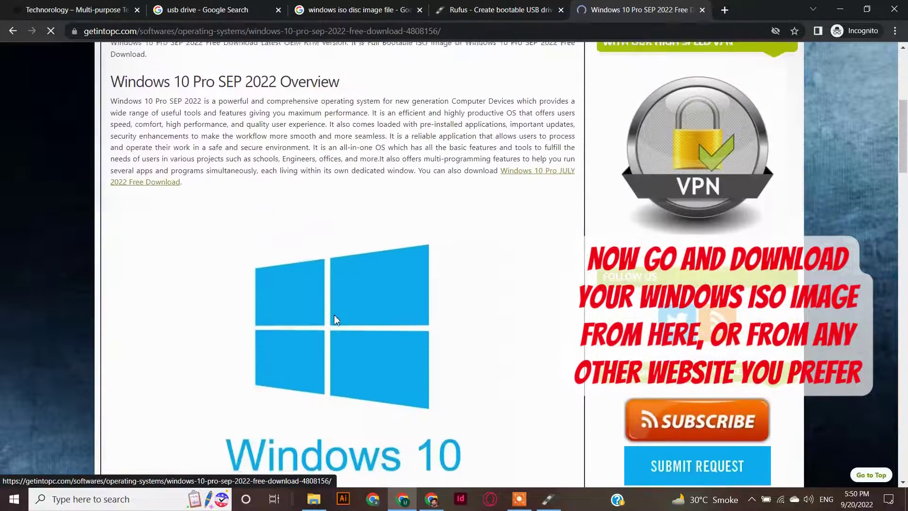
{"action": "scroll", "coordinate": [337, 318], "scroll_direction": "down", "scroll_amount": 15}
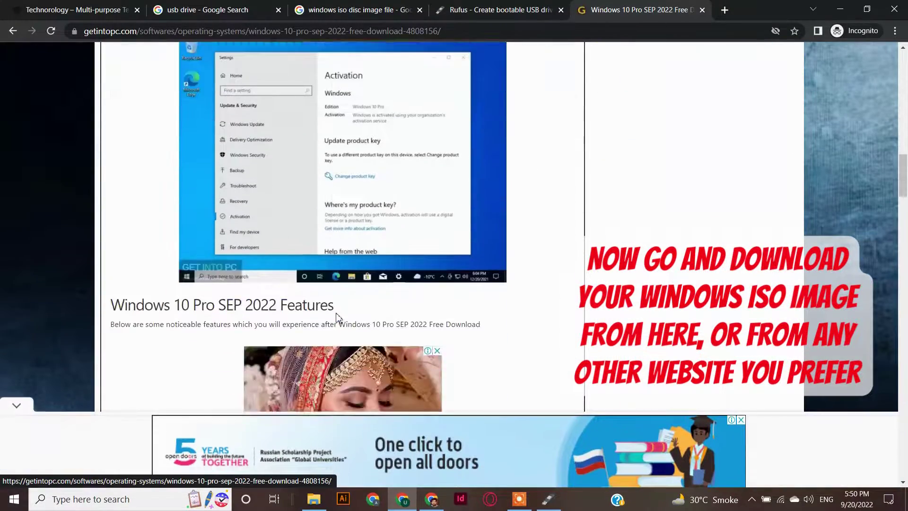
{"action": "scroll", "coordinate": [340, 313], "scroll_direction": "down", "scroll_amount": 15}
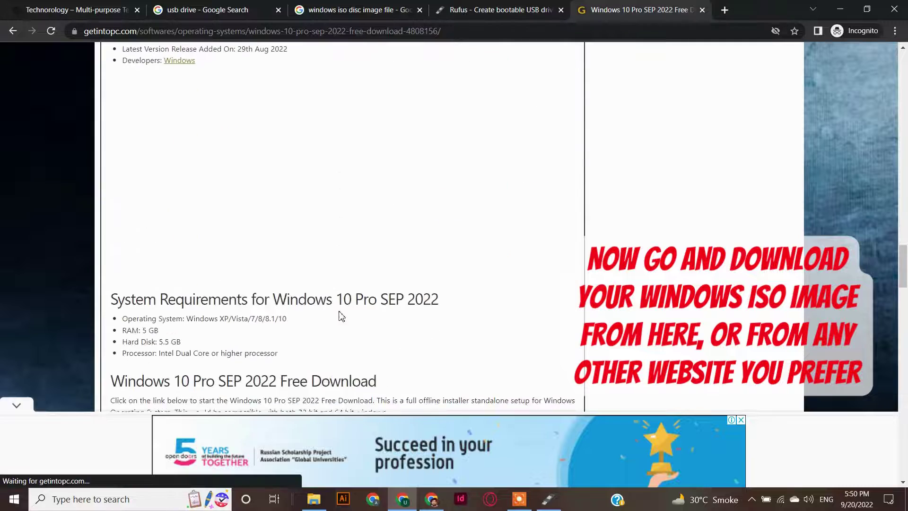
{"action": "scroll", "coordinate": [345, 295], "scroll_direction": "up", "scroll_amount": 3}
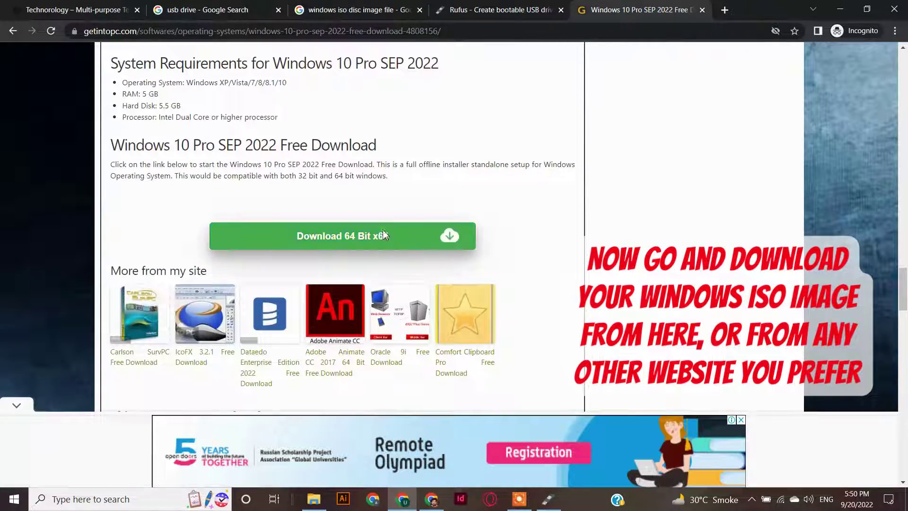
{"action": "left_click", "coordinate": [383, 229]}
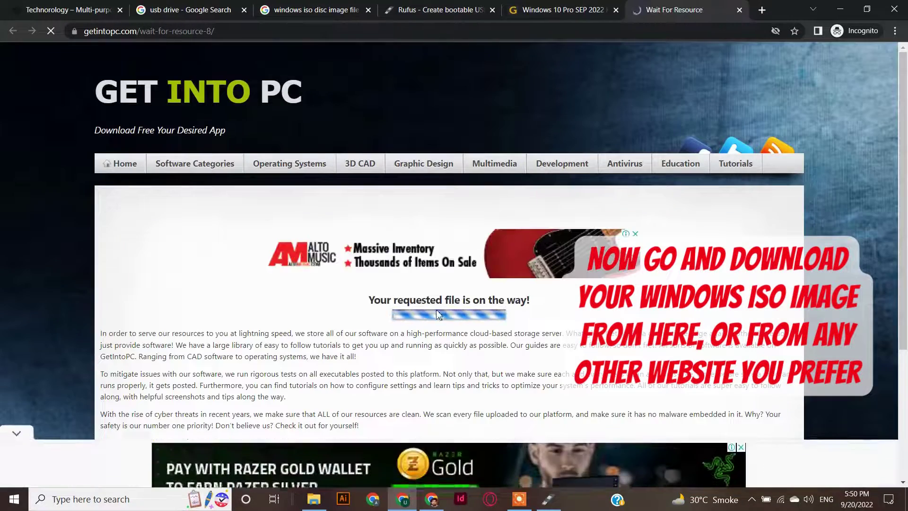
{"action": "scroll", "coordinate": [438, 308], "scroll_direction": "down", "scroll_amount": 1}
{"action": "left_click", "coordinate": [16, 406]}
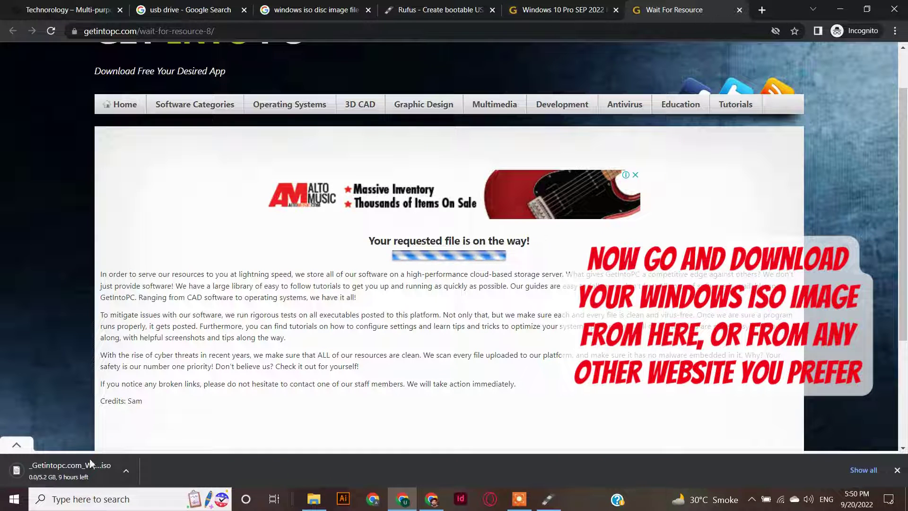
{"action": "left_click", "coordinate": [130, 472]}
{"action": "left_click", "coordinate": [155, 450]}
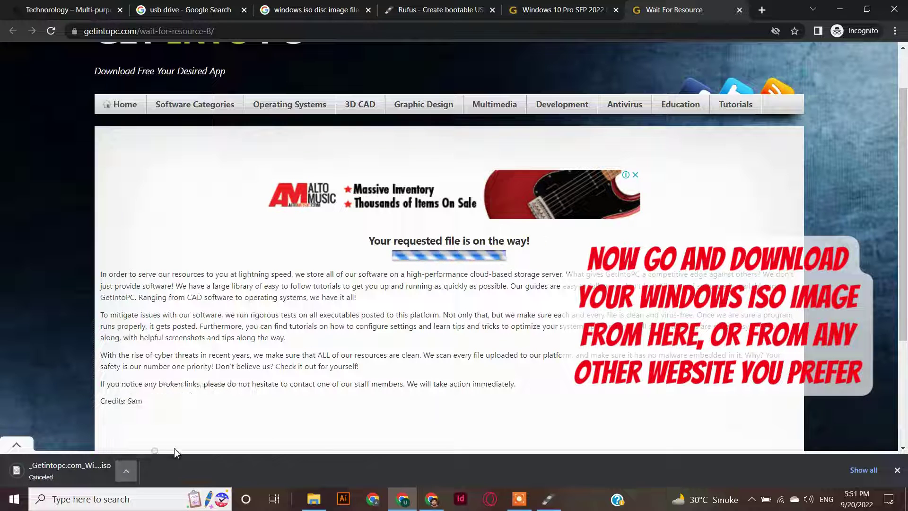
Switch to File Explorer and rename the Win 10.ISO disc image in D:\Softwares\Windows 10 as Win10.ISO
{"action": "left_click", "coordinate": [548, 499]}
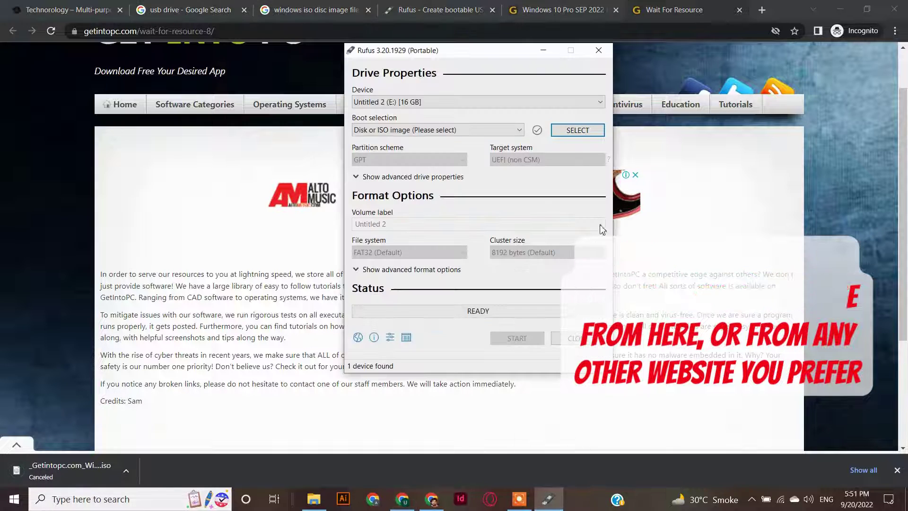
{"action": "left_click", "coordinate": [314, 500]}
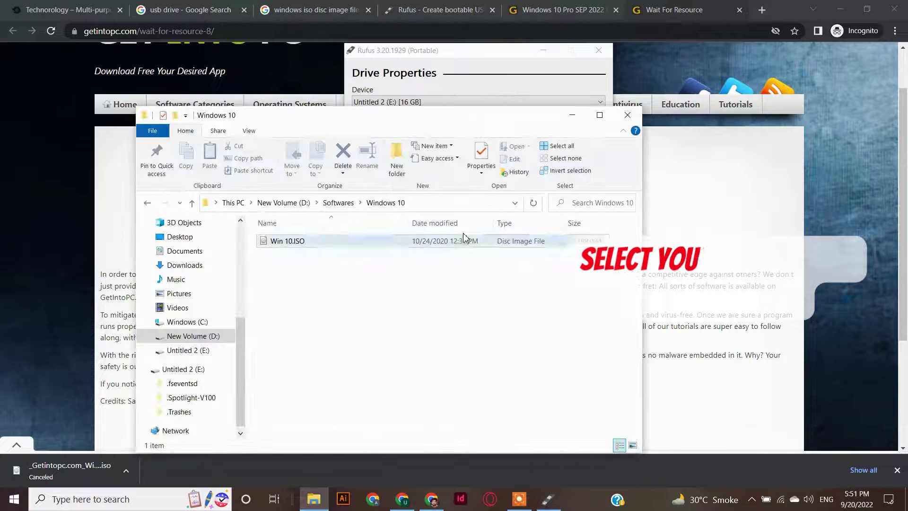
{"action": "left_click", "coordinate": [478, 202]}
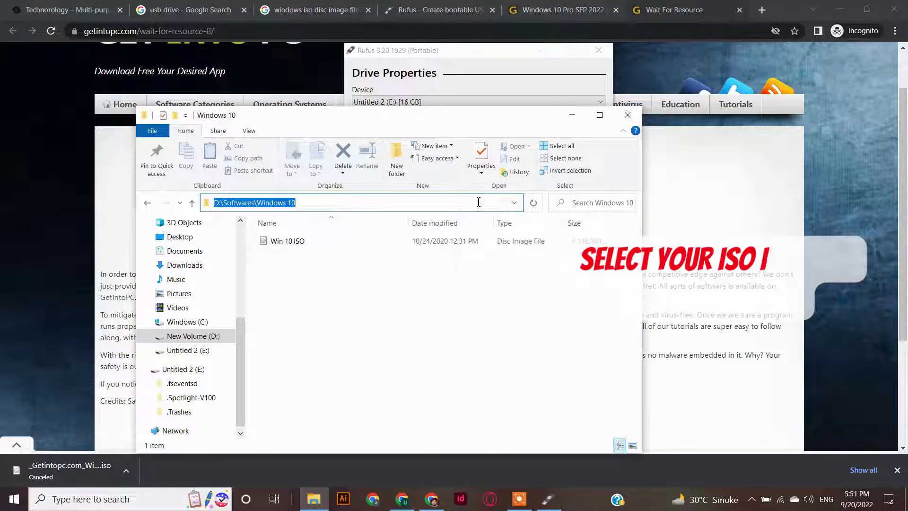
{"action": "left_click", "coordinate": [288, 242]}
{"action": "left_click", "coordinate": [289, 242]}
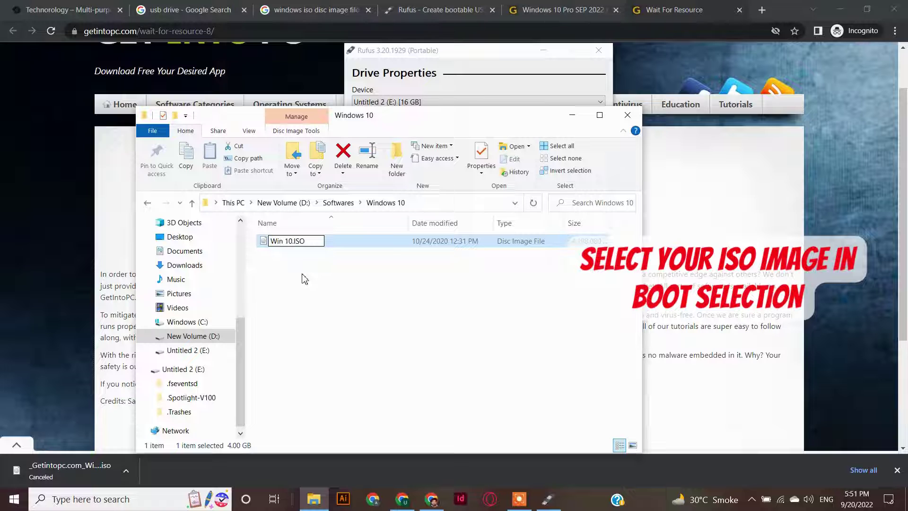
{"action": "type", "text": "Win10"}
{"action": "key", "text": "Return"}
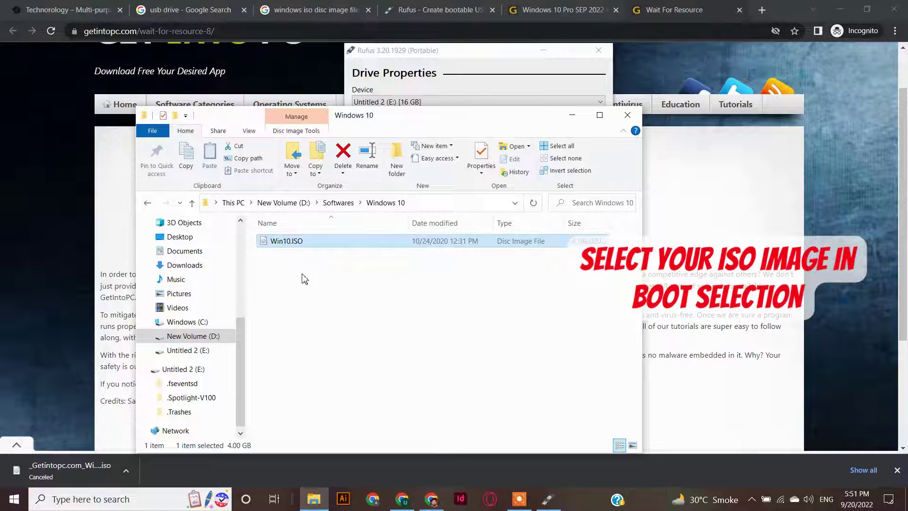
Switch to Rufus and load Win10.ISO from the copied D:\Softwares\Windows 10 path as the boot image, then minimize File Explorer
{"action": "left_click", "coordinate": [440, 207]}
{"action": "key", "text": "ctrl+c"}
{"action": "left_click", "coordinate": [478, 71]}
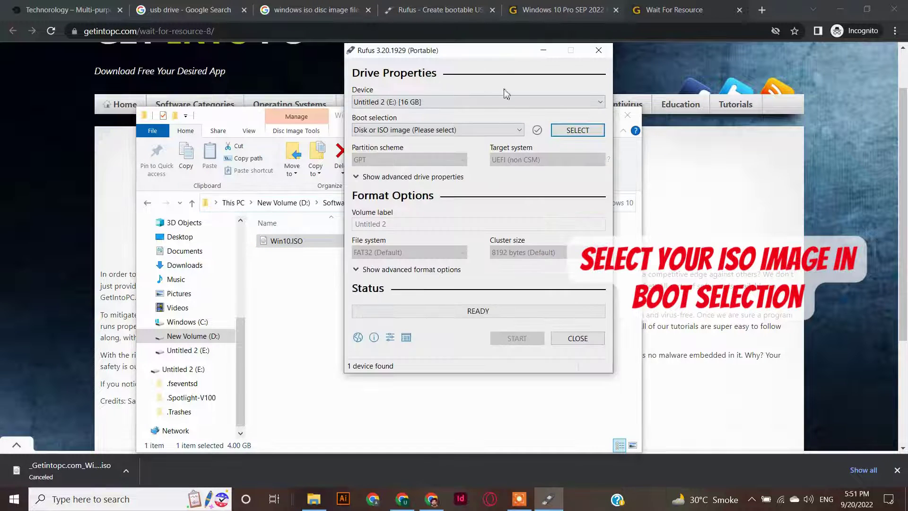
{"action": "left_click", "coordinate": [577, 130]}
{"action": "left_click", "coordinate": [592, 88]}
{"action": "key", "text": "ctrl+v"}
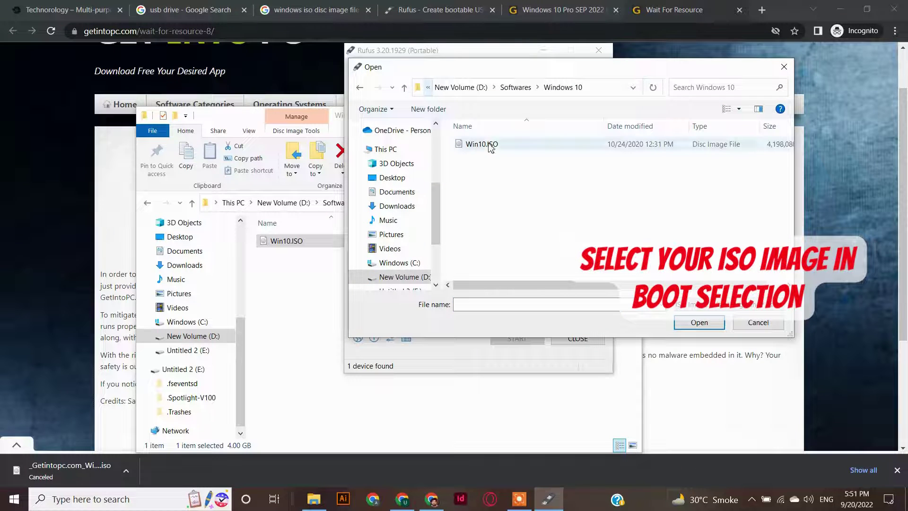
{"action": "double_click", "coordinate": [490, 145]}
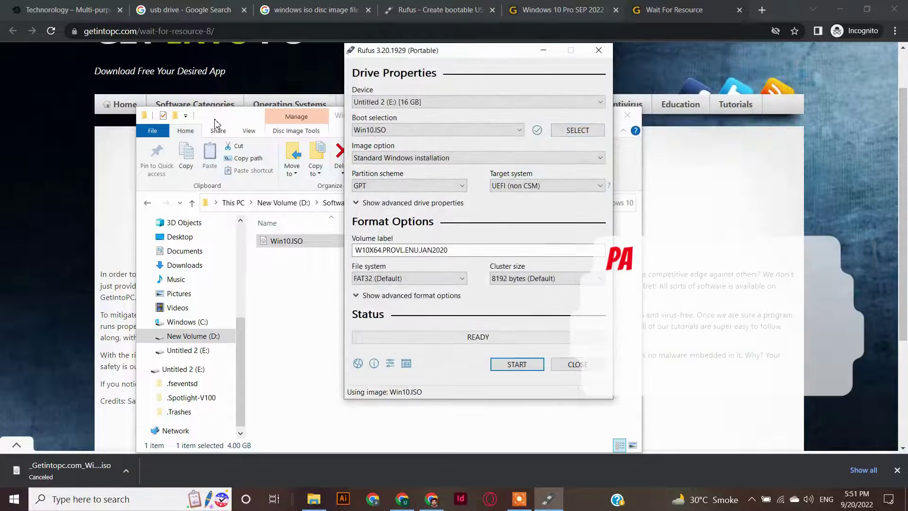
{"action": "left_click", "coordinate": [228, 122]}
{"action": "left_click", "coordinate": [572, 115]}
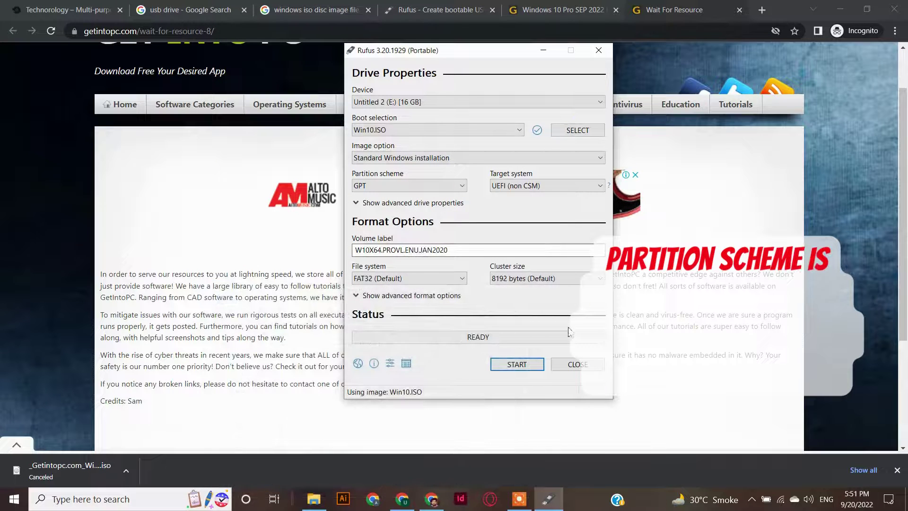
Set the partition scheme to MBR and the volume label to Windows 10
{"action": "left_click", "coordinate": [435, 186]}
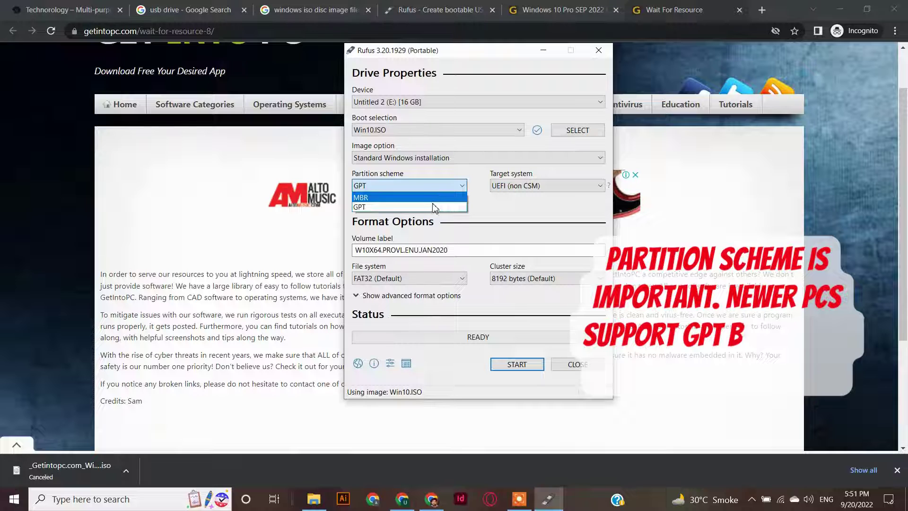
{"action": "left_click", "coordinate": [435, 198]}
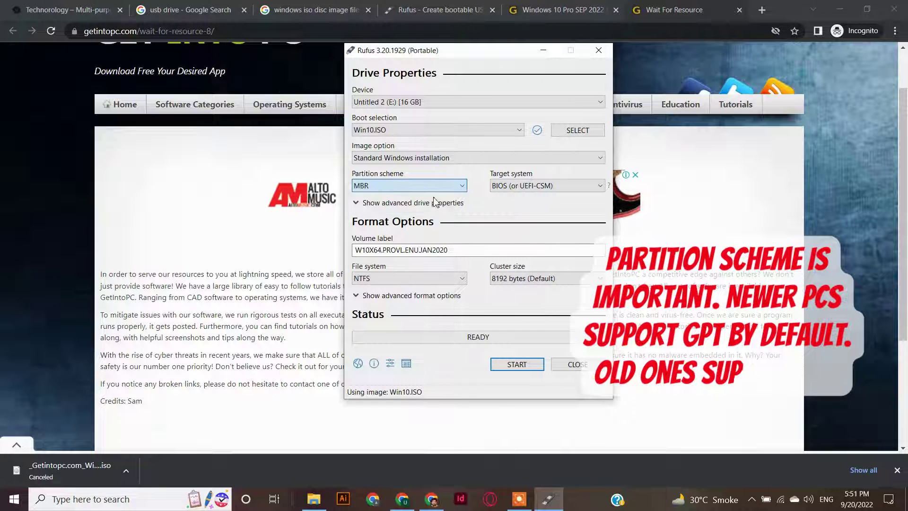
{"action": "double_click", "coordinate": [443, 250]}
{"action": "type", "text": "Wind"}
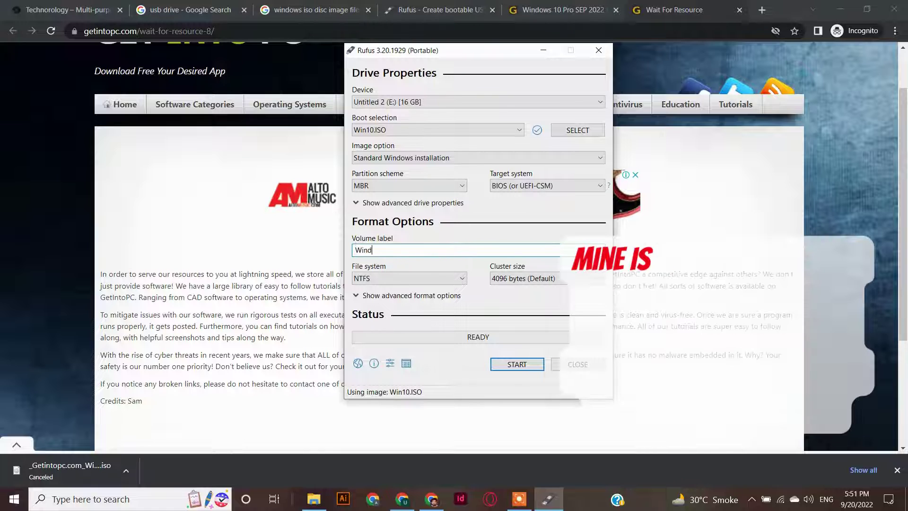
{"action": "type", "text": "ows 10"}
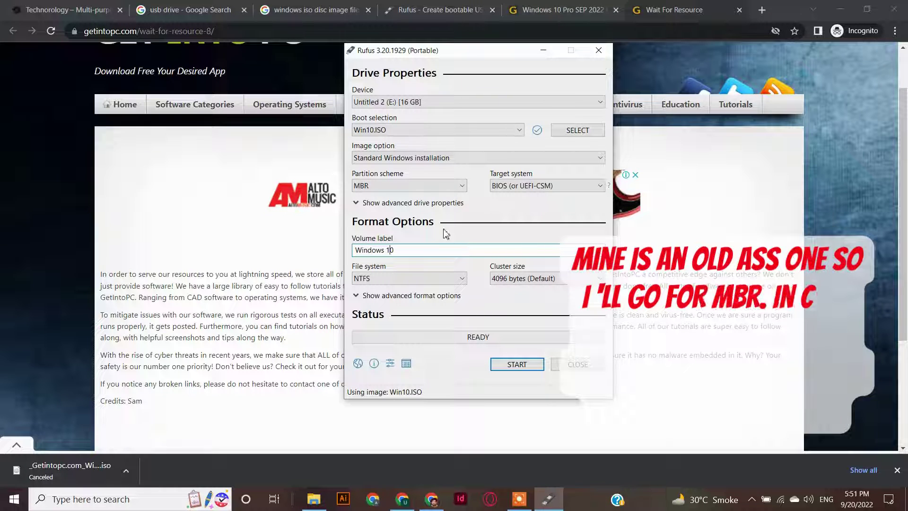
Start creating the bootable USB without any Windows customization options and accept erasing all data on Untitled 2 (E:)
{"action": "left_click", "coordinate": [521, 371]}
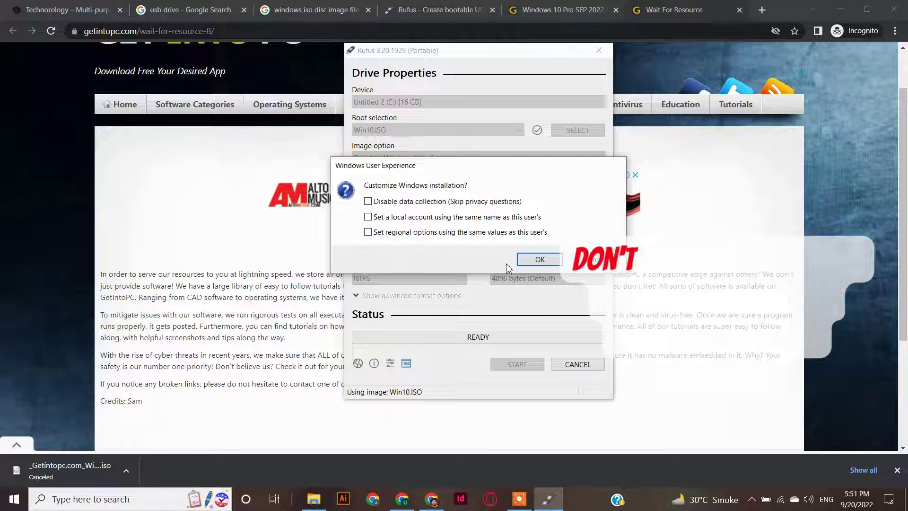
{"action": "left_click", "coordinate": [528, 261]}
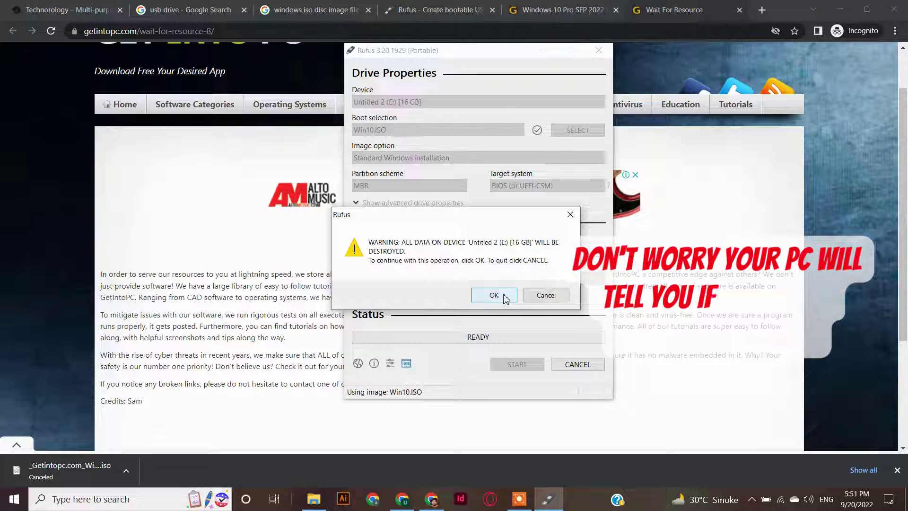
{"action": "left_click", "coordinate": [504, 297]}
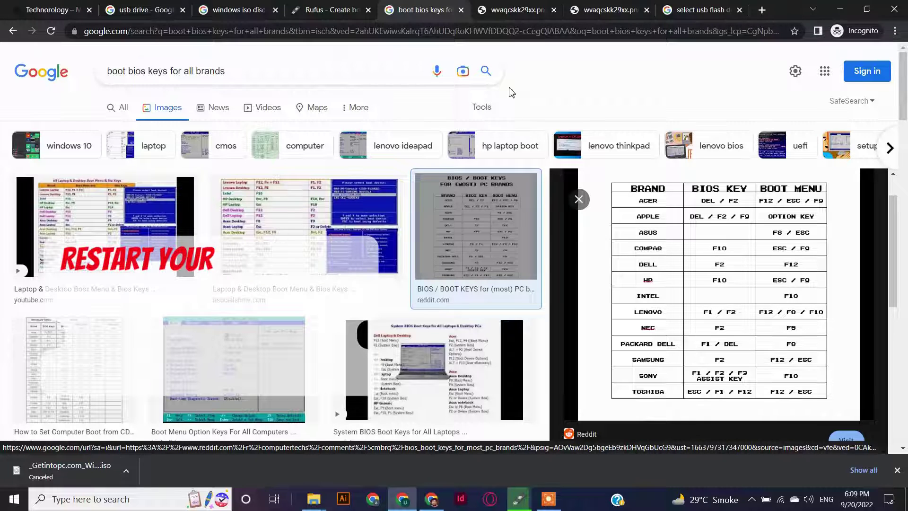
Capture the Boot Menu column of the BIOS / Boot Keys chart with Snipping Tool and discard the snip
{"action": "left_click", "coordinate": [517, 9]}
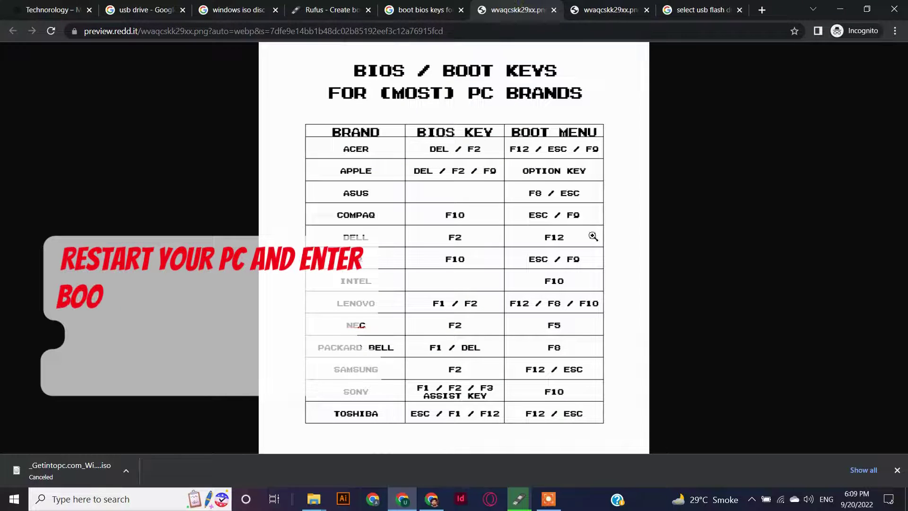
{"action": "key", "text": "super"}
{"action": "left_click_drag", "start_coordinate": [505, 115], "coordinate": [609, 427]}
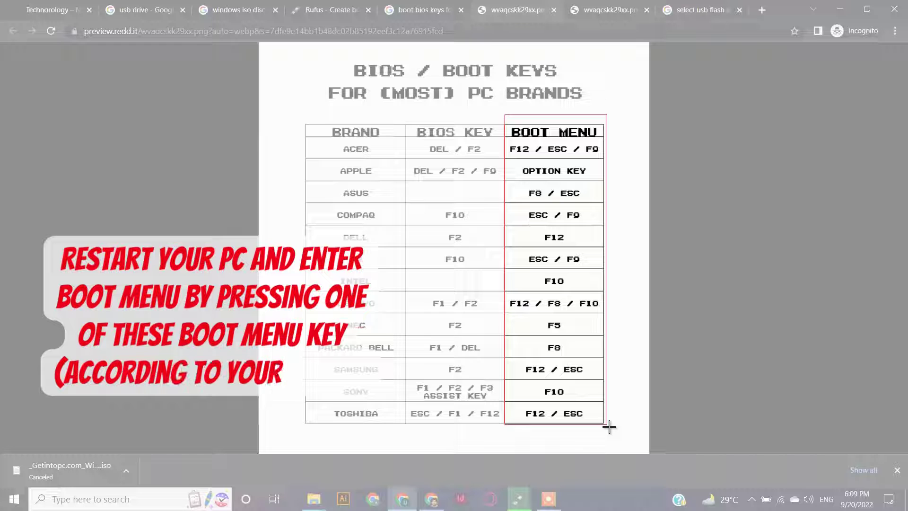
{"action": "left_click_drag", "start_coordinate": [609, 426], "coordinate": [609, 427]}
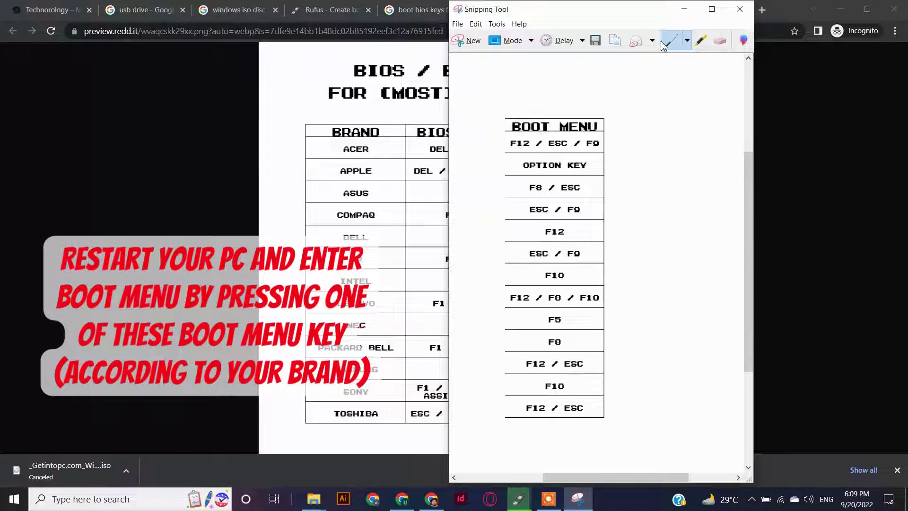
{"action": "left_click", "coordinate": [739, 9]}
{"action": "left_click", "coordinate": [646, 254]}
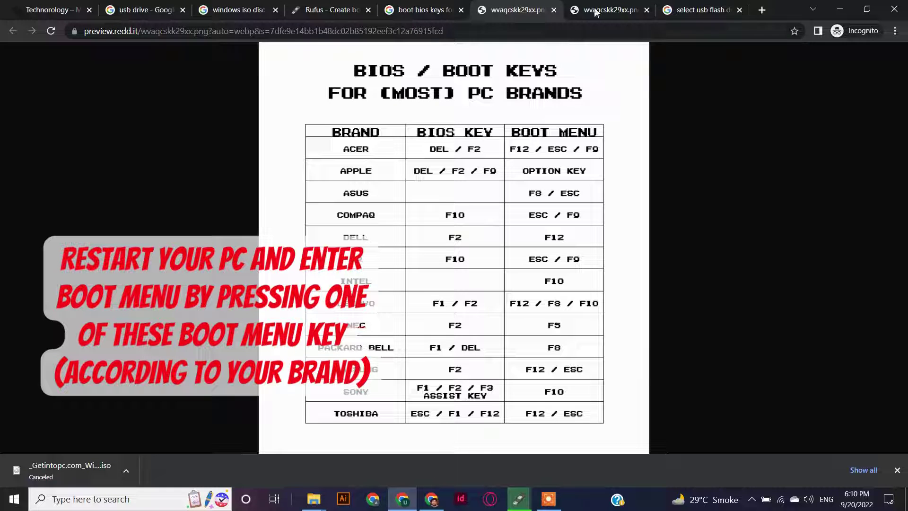
Examine the image results for selecting a USB flash drive in the boot options, including the Boot Menu, Boot Order and Hard Disk Drives examples
{"action": "left_click", "coordinate": [681, 10]}
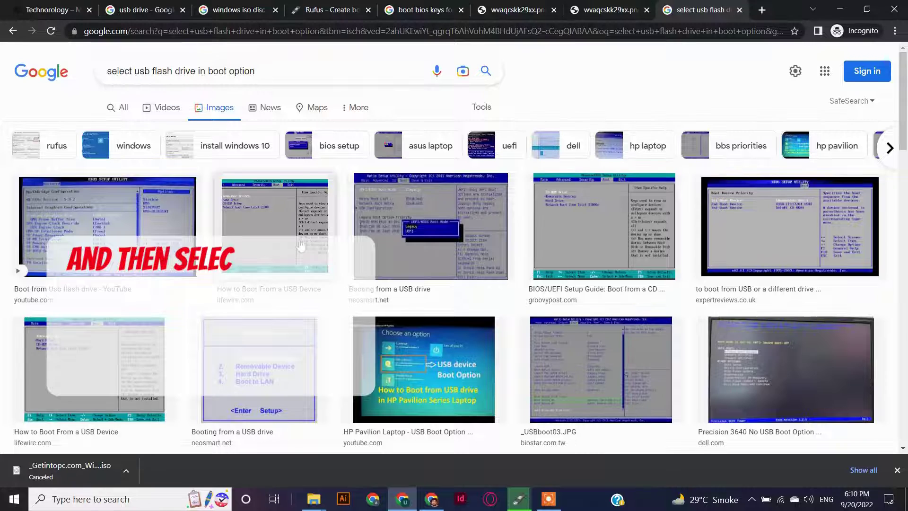
{"action": "scroll", "coordinate": [321, 194], "scroll_direction": "down", "scroll_amount": 1}
{"action": "left_click", "coordinate": [260, 313]}
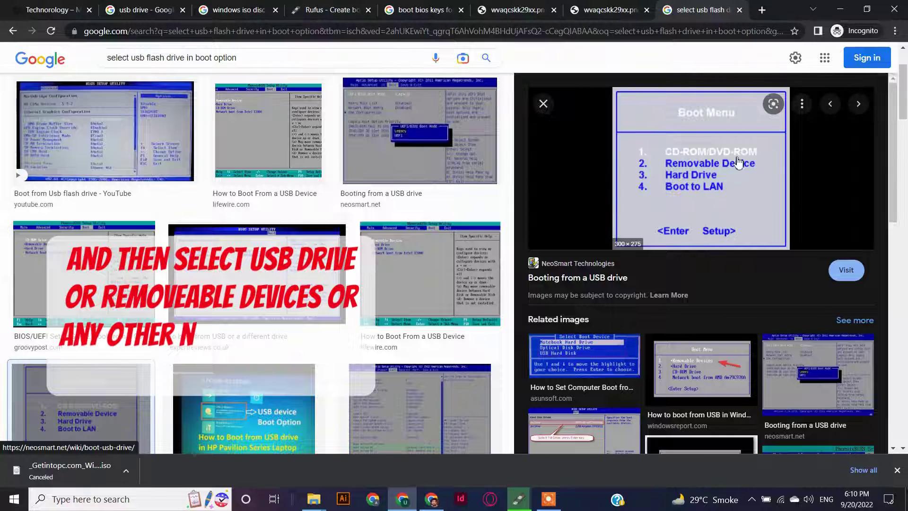
{"action": "left_click", "coordinate": [542, 102]}
{"action": "scroll", "coordinate": [519, 249], "scroll_direction": "down", "scroll_amount": 1}
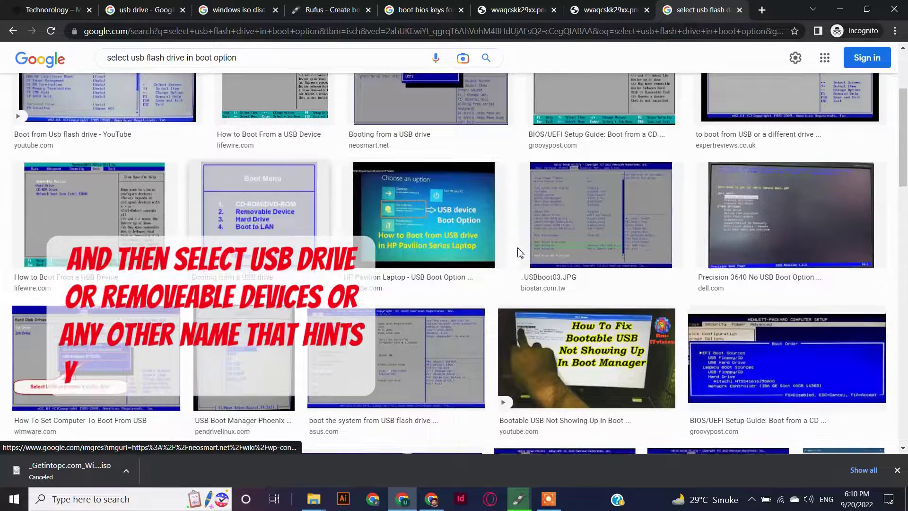
{"action": "left_click", "coordinate": [782, 358]}
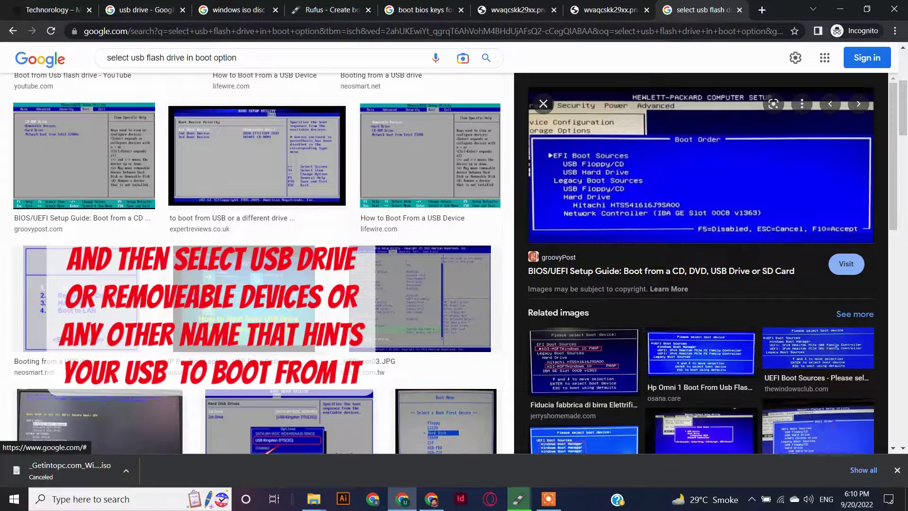
{"action": "scroll", "coordinate": [450, 293], "scroll_direction": "up", "scroll_amount": 1}
{"action": "scroll", "coordinate": [450, 294], "scroll_direction": "down", "scroll_amount": 5}
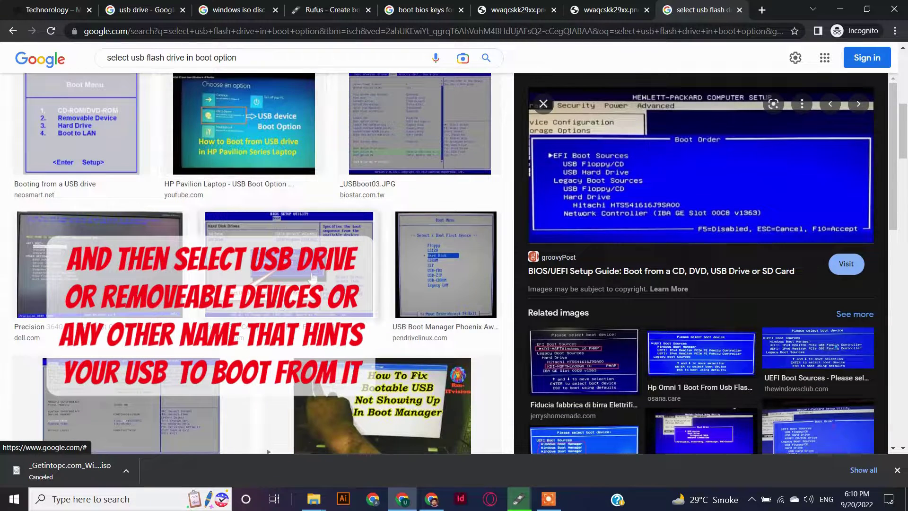
{"action": "left_click", "coordinate": [312, 278]}
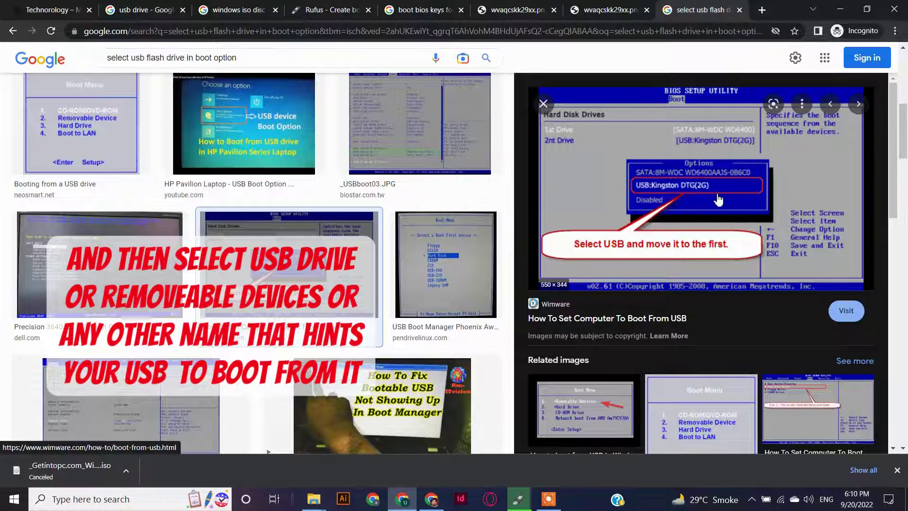
{"action": "left_click", "coordinate": [543, 104]}
{"action": "scroll", "coordinate": [574, 442], "scroll_direction": "up", "scroll_amount": 5}
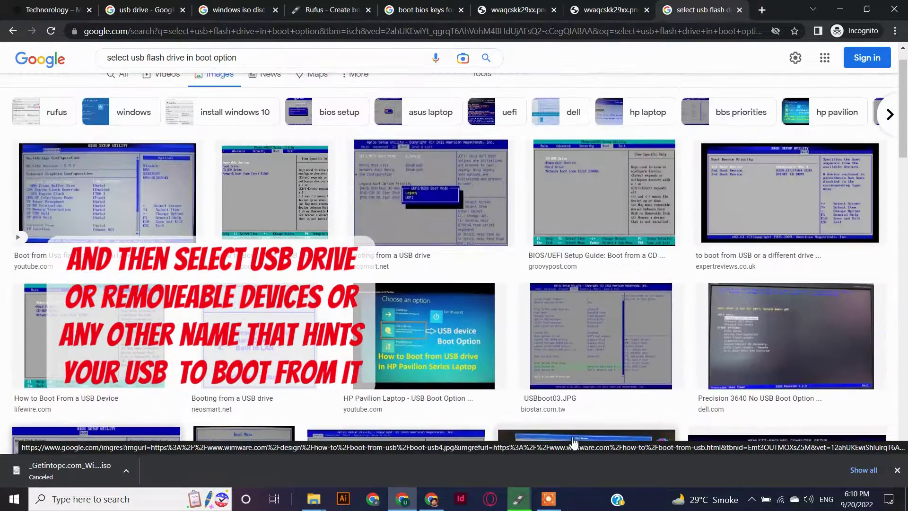
{"action": "scroll", "coordinate": [454, 347], "scroll_direction": "up", "scroll_amount": 1}
Open VMware Workstation 16 Player and start creating a new virtual machine
{"action": "left_click", "coordinate": [2, 508]}
{"action": "type", "text": "vmware"}
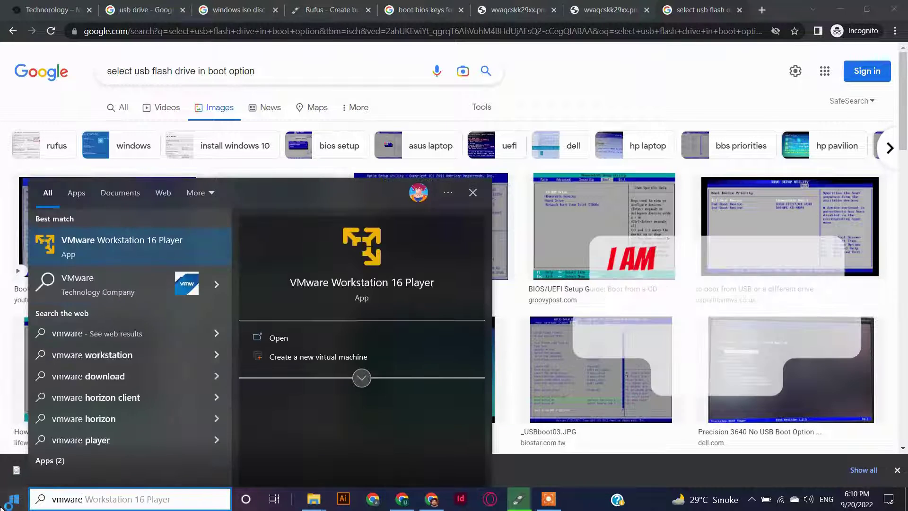
{"action": "key", "text": "Return"}
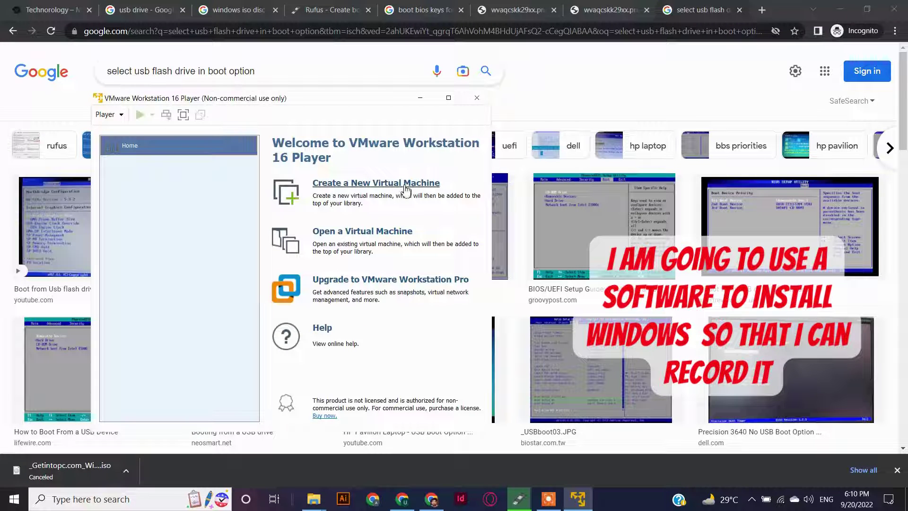
{"action": "left_click", "coordinate": [405, 188]}
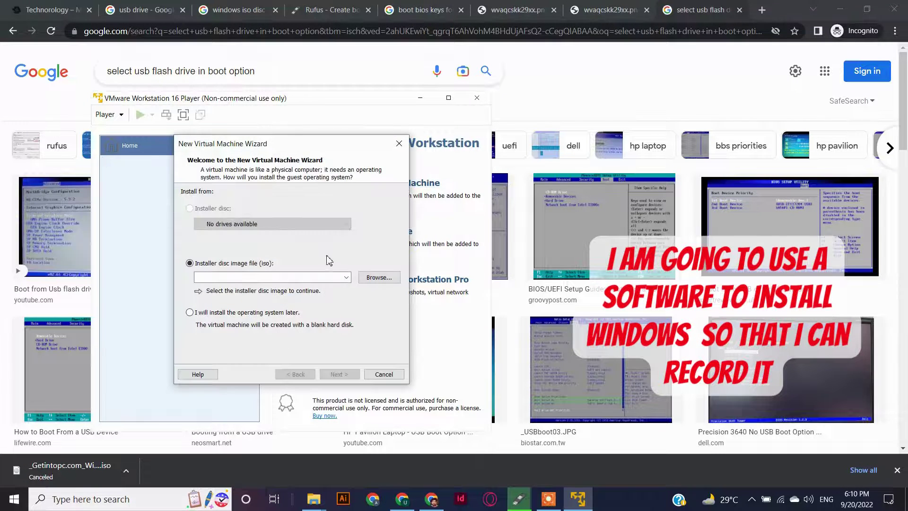
Start browsing for the installer ISO and copy the path of the Windows 10 folder from File Explorer, then minimize that window
{"action": "left_click", "coordinate": [379, 277]}
{"action": "mouse_move", "coordinate": [314, 499]}
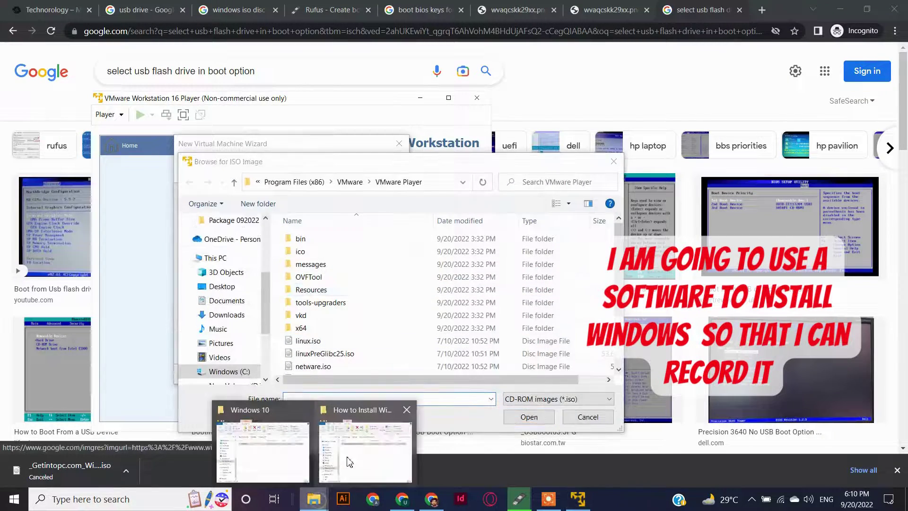
{"action": "left_click", "coordinate": [349, 462]}
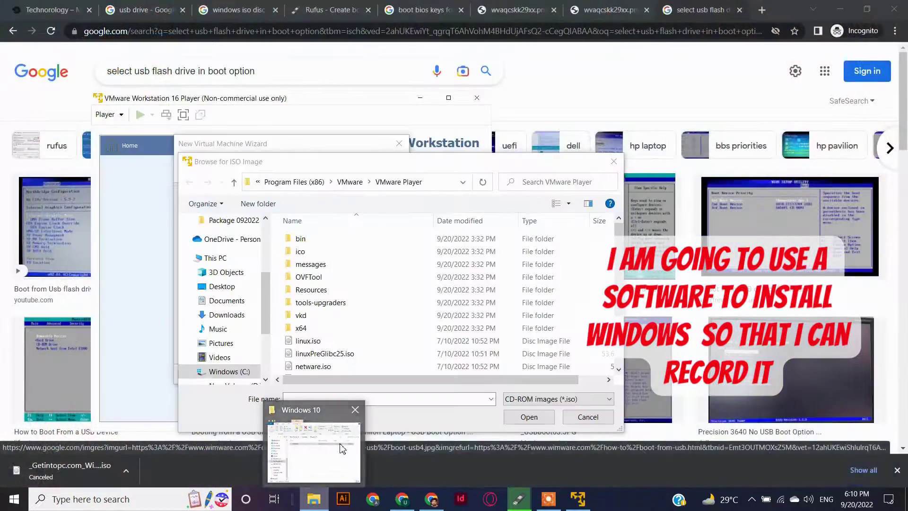
{"action": "left_click", "coordinate": [303, 468]}
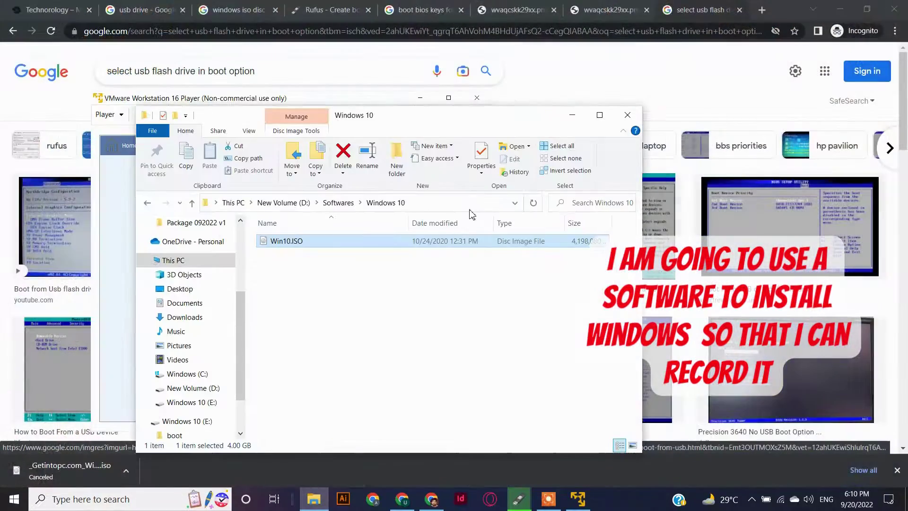
{"action": "left_click", "coordinate": [473, 203]}
{"action": "key", "text": "ctrl+c"}
{"action": "left_click", "coordinate": [572, 115]}
{"action": "left_click", "coordinate": [452, 180]}
{"action": "key", "text": "ctrl+v"}
{"action": "key", "text": "Return"}
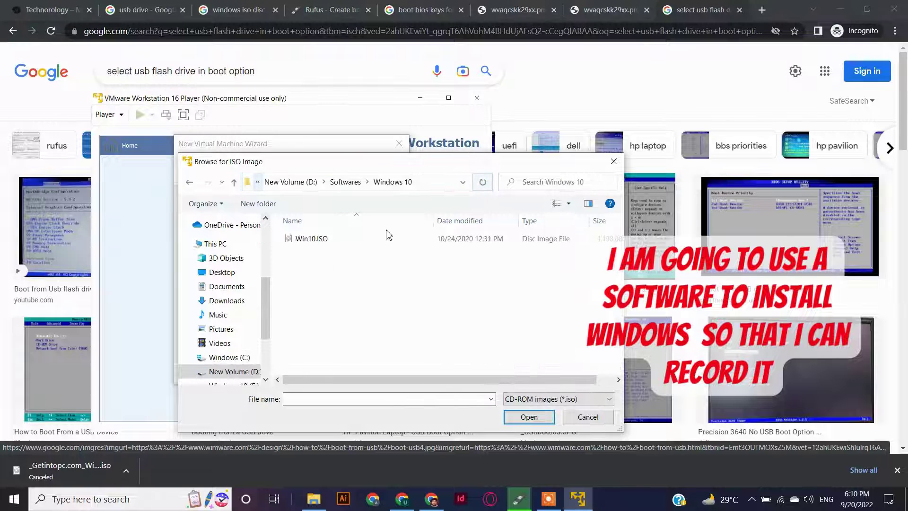
{"action": "key", "text": "alt+Left"}
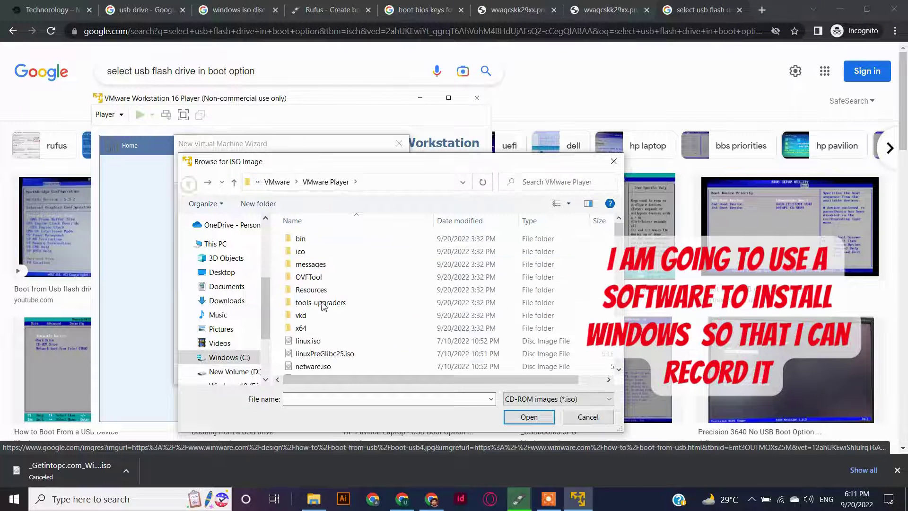
{"action": "scroll", "coordinate": [331, 332], "scroll_direction": "down", "scroll_amount": 2}
Load Win10.ISO from the copied D:\Softwares\Windows 10 path as the installer disc image and continue to the naming page
{"action": "left_click", "coordinate": [450, 182]}
{"action": "key", "text": "ctrl+v"}
{"action": "key", "text": "Return"}
{"action": "double_click", "coordinate": [310, 240]}
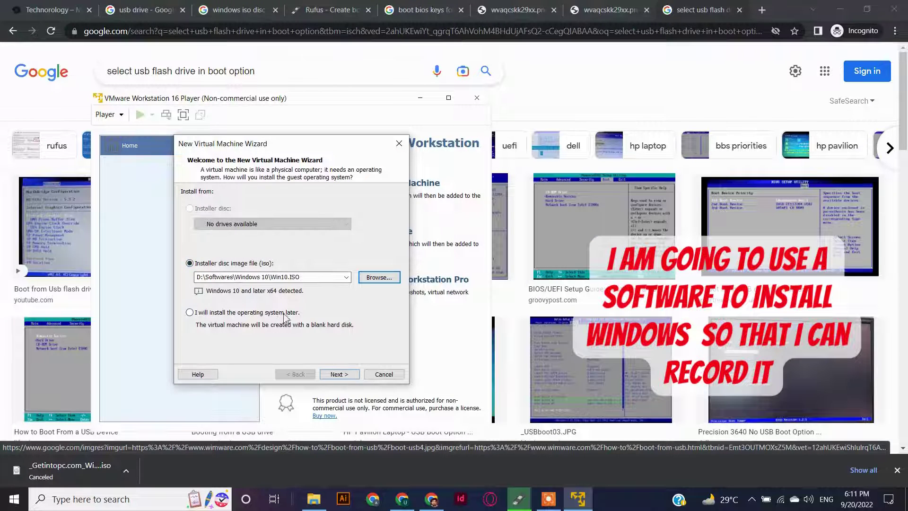
{"action": "left_click", "coordinate": [339, 374]}
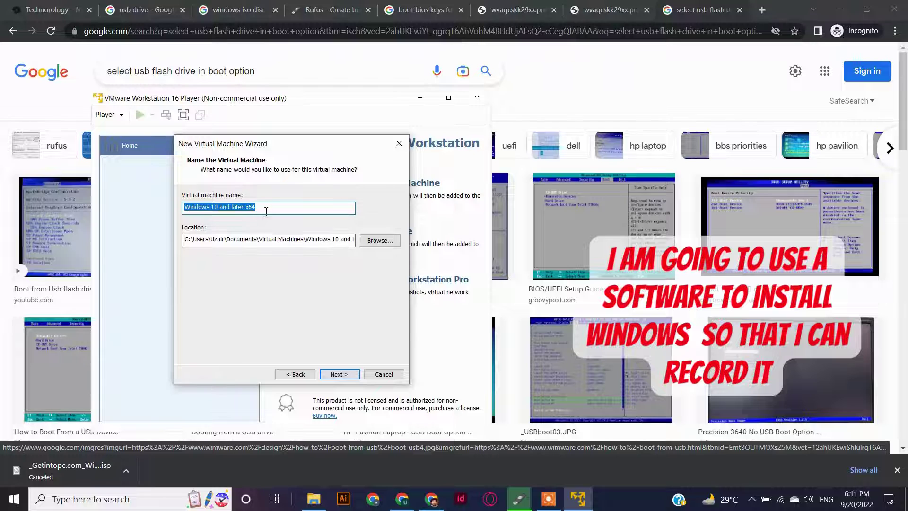
Shorten the virtual machine name to Windows 10 and continue to the disk capacity page
{"action": "left_click_drag", "start_coordinate": [263, 209], "coordinate": [216, 207]}
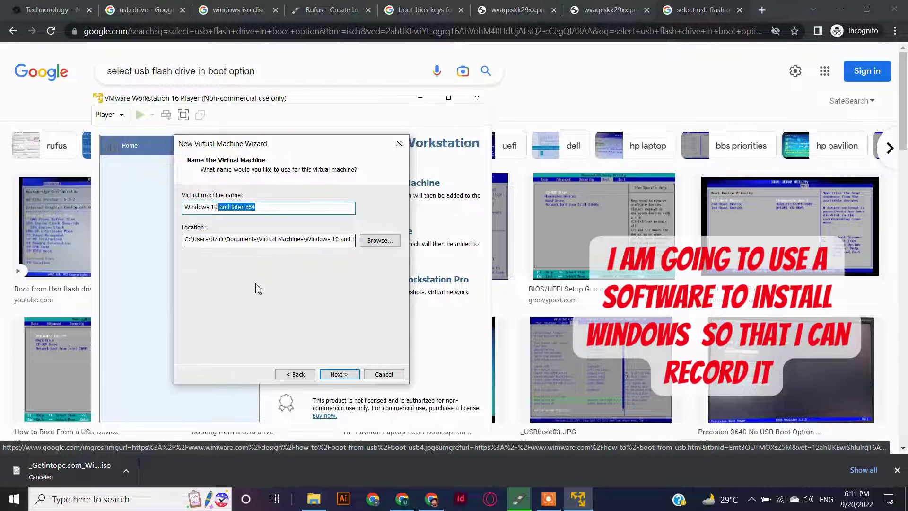
{"action": "key", "text": "BackSpace"}
{"action": "left_click", "coordinate": [349, 376]}
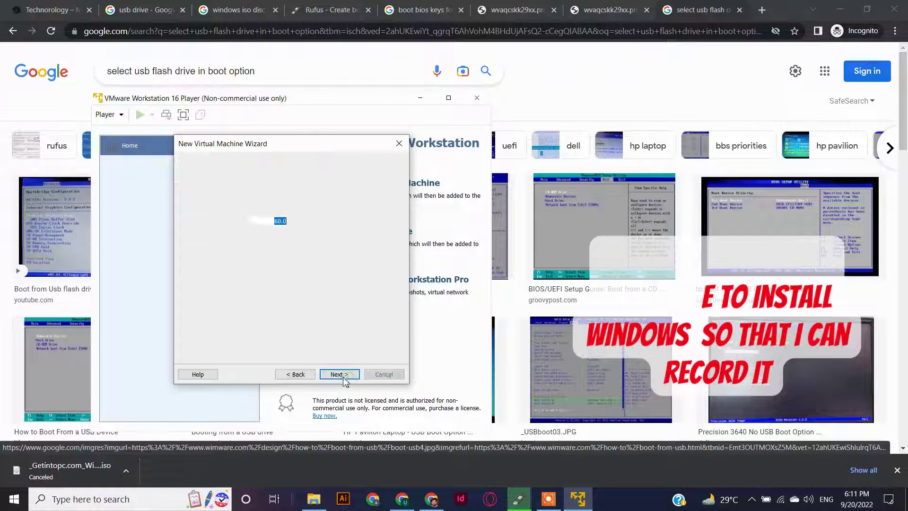
Set the maximum disk size to 15 GB, stored as a single file, and continue to the summary
{"action": "double_click", "coordinate": [277, 221]}
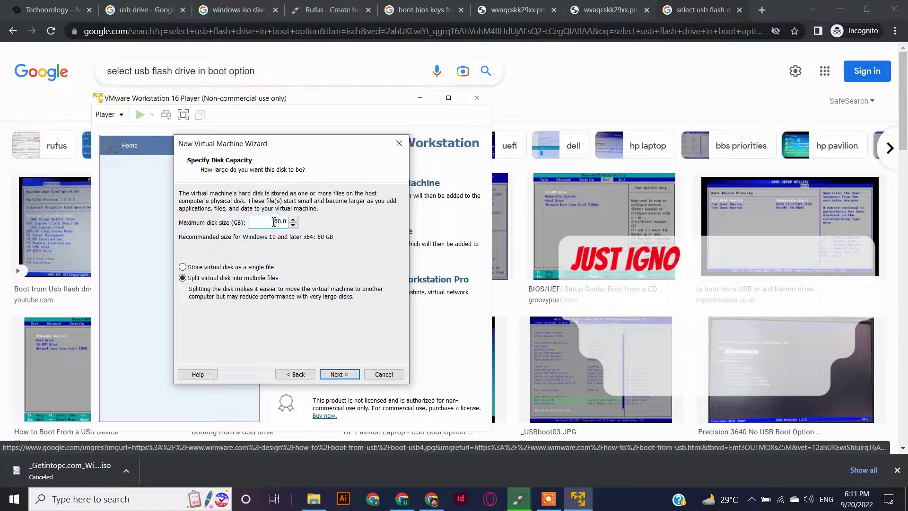
{"action": "type", "text": "20"}
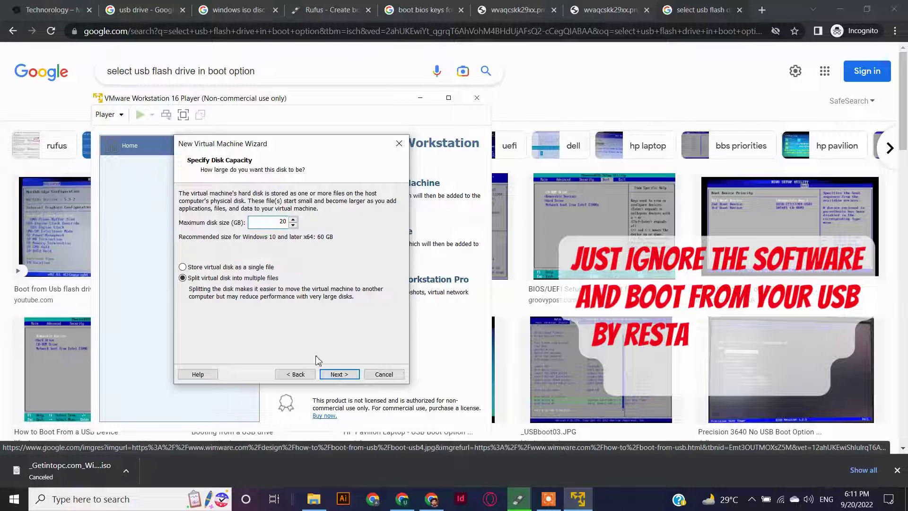
{"action": "left_click", "coordinate": [246, 268]}
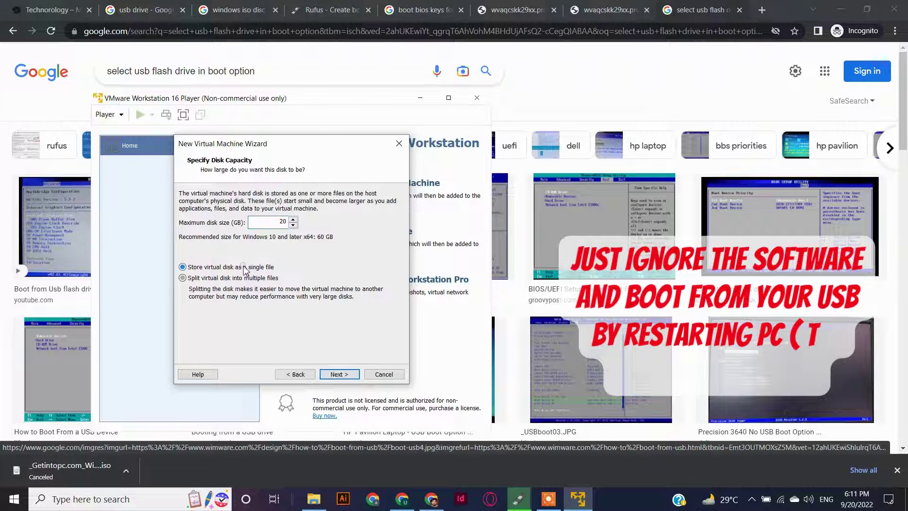
{"action": "double_click", "coordinate": [279, 222]}
{"action": "type", "text": "15"}
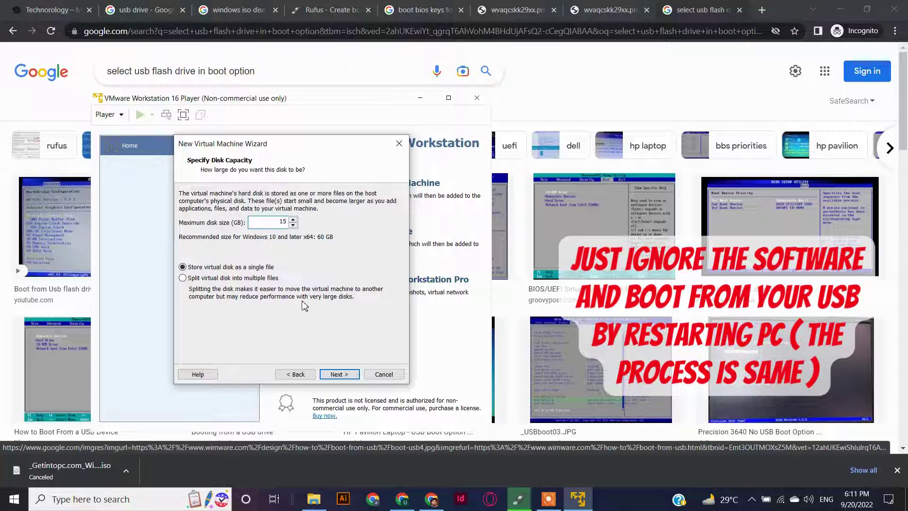
{"action": "left_click", "coordinate": [343, 372]}
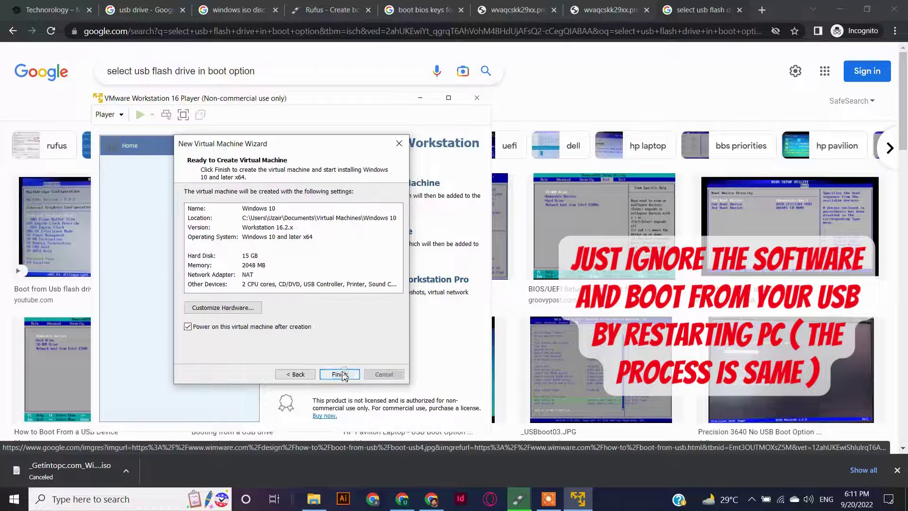
Customize the virtual machine's memory to 4096 MB and finish creating the machine
{"action": "left_click", "coordinate": [258, 312]}
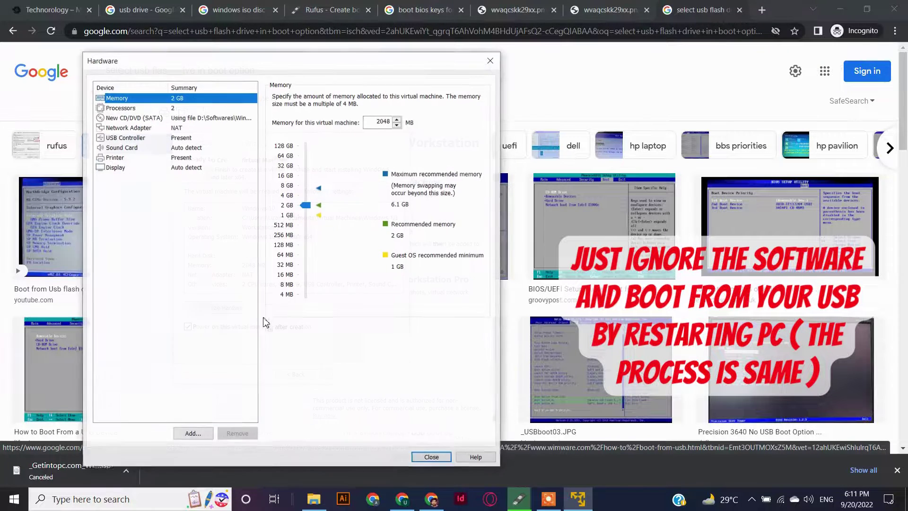
{"action": "left_click", "coordinate": [306, 206]}
{"action": "left_click_drag", "start_coordinate": [307, 207], "coordinate": [309, 196]}
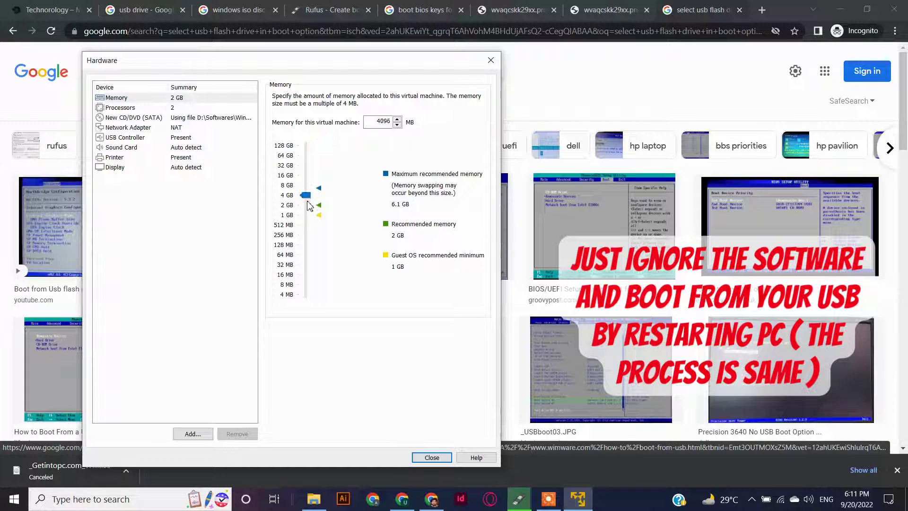
{"action": "left_click", "coordinate": [432, 457]}
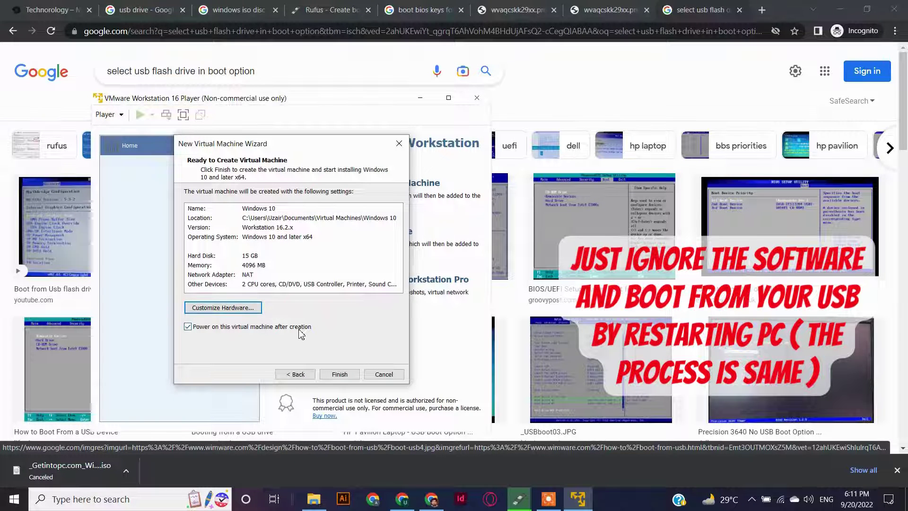
{"action": "left_click", "coordinate": [339, 374]}
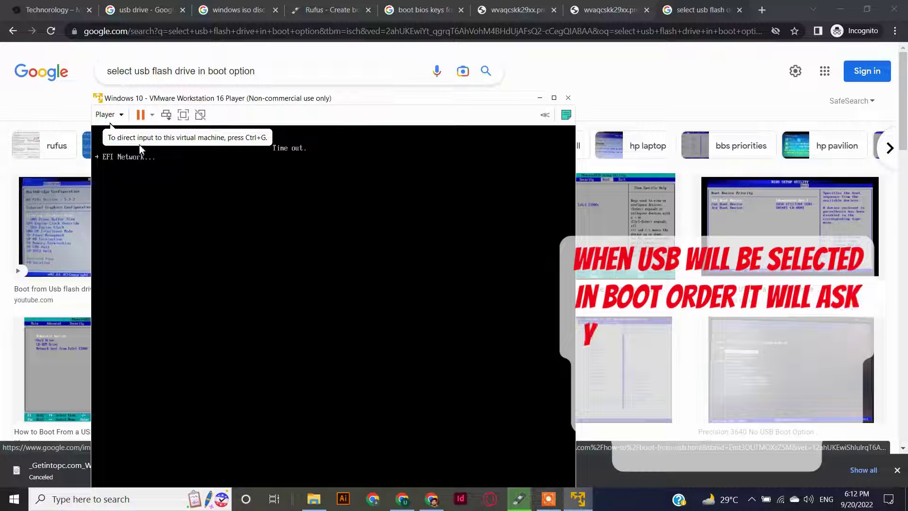
Restart the Windows 10 virtual machine and boot it from the CD/DVD, then reposition its window higher on the desktop
{"action": "left_click", "coordinate": [120, 116]}
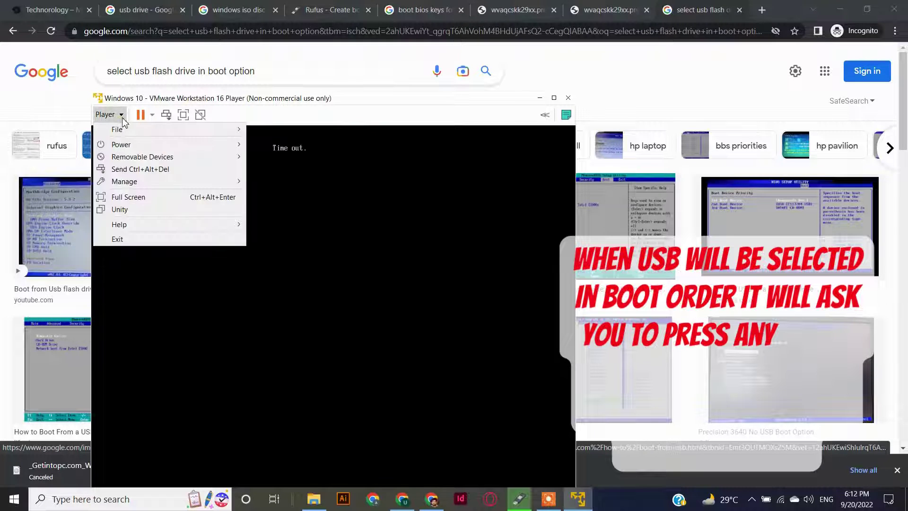
{"action": "left_click", "coordinate": [122, 122]}
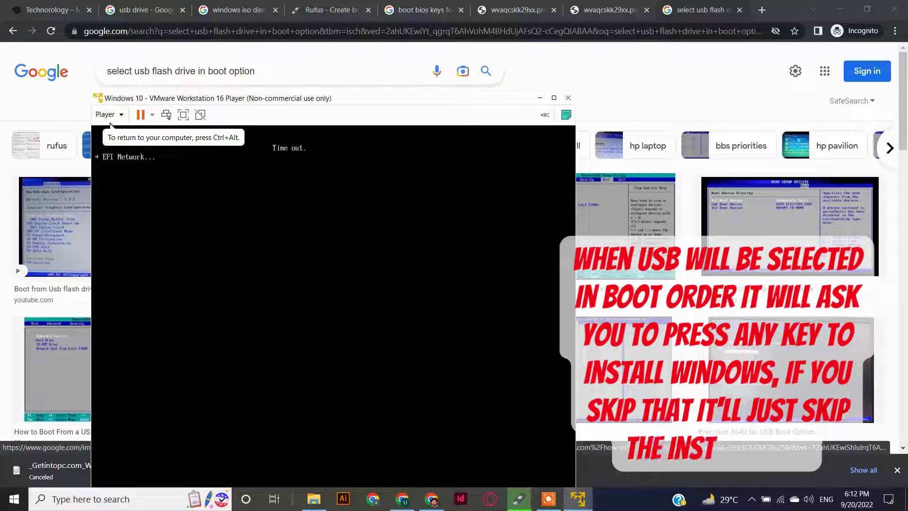
{"action": "left_click", "coordinate": [153, 116]}
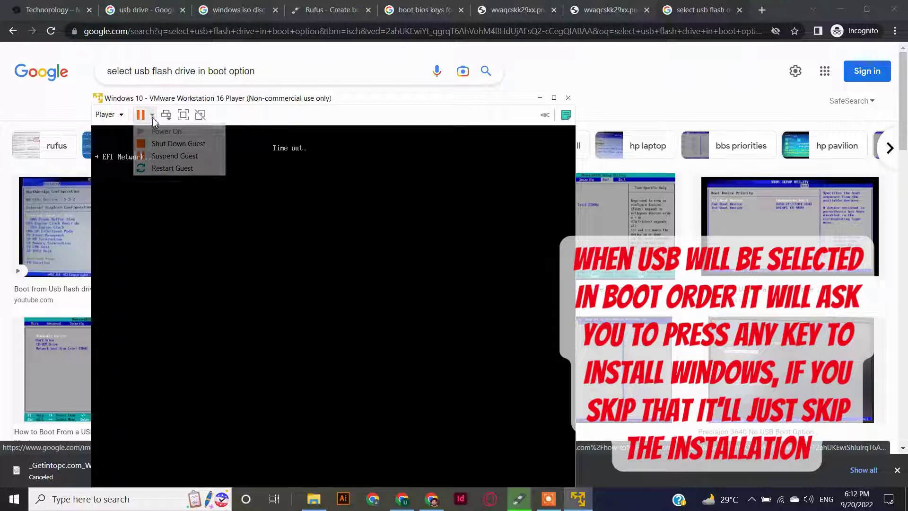
{"action": "left_click", "coordinate": [169, 169]}
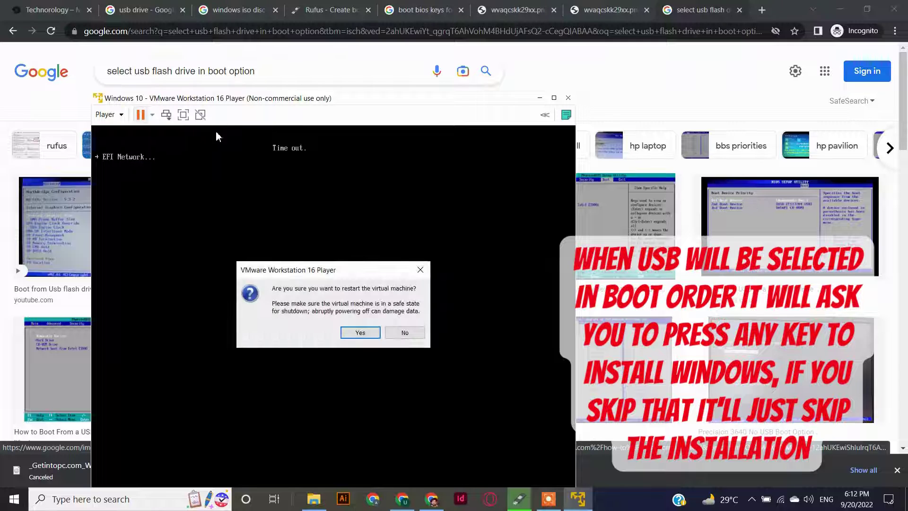
{"action": "left_click", "coordinate": [363, 331]}
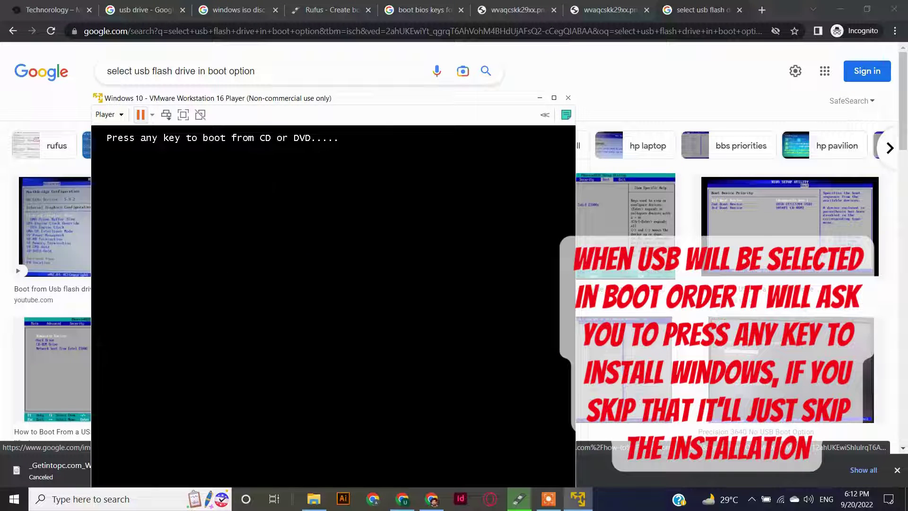
{"action": "key", "text": "Return"}
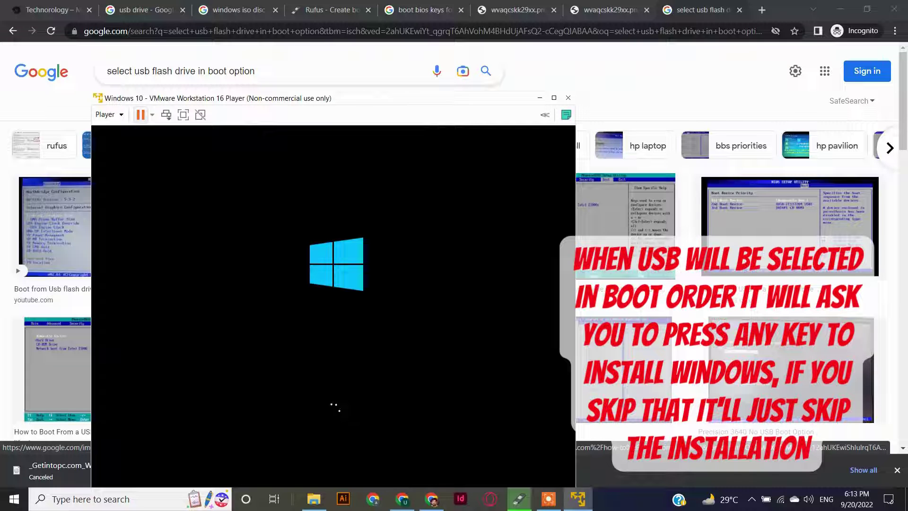
{"action": "left_click_drag", "start_coordinate": [235, 108], "coordinate": [352, 67]}
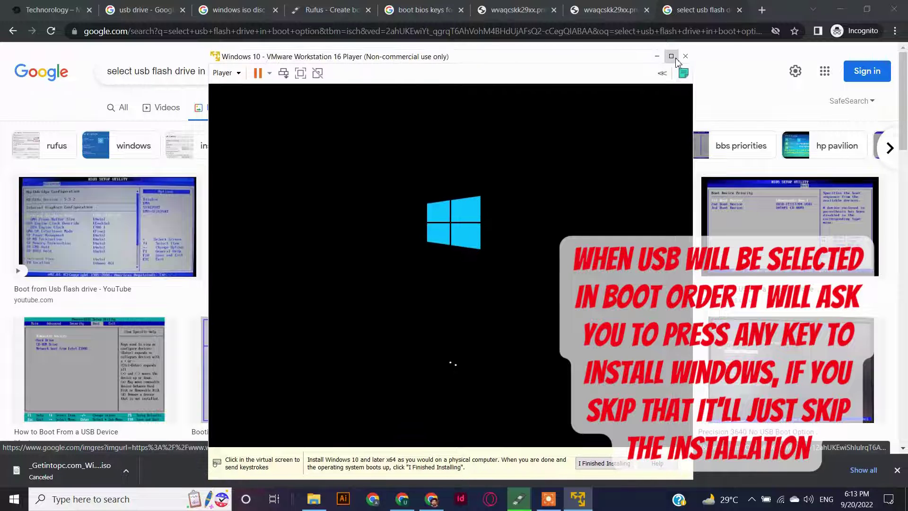
Maximize the virtual machine window, accept the English (United States) language and US keyboard settings, and start the Windows installation
{"action": "left_click", "coordinate": [672, 56]}
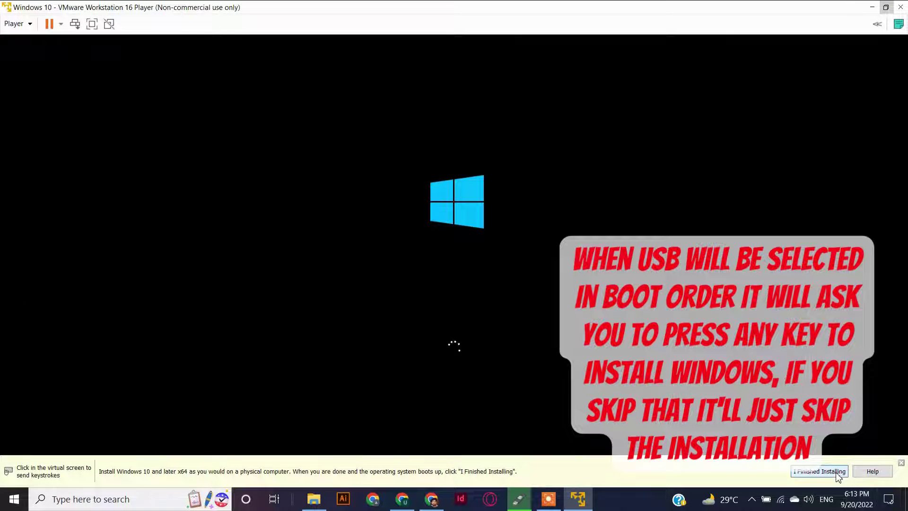
{"action": "left_click", "coordinate": [507, 331]}
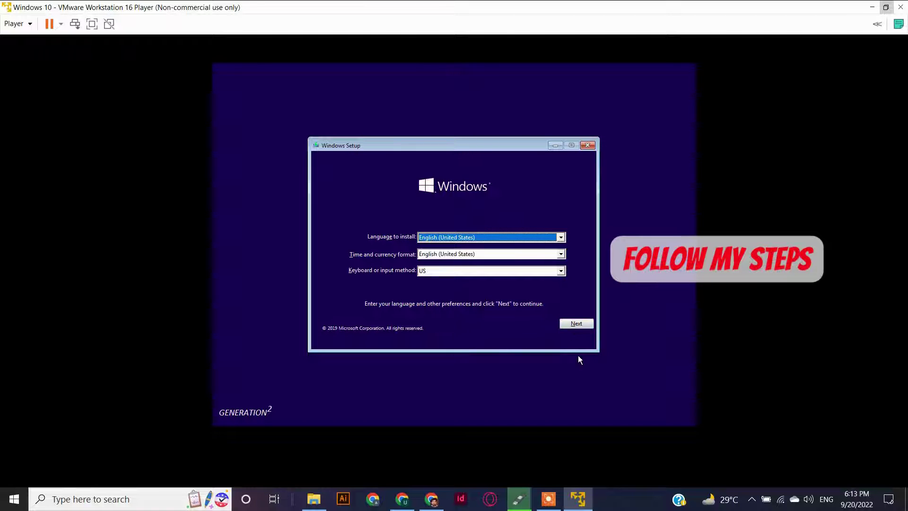
{"action": "left_click", "coordinate": [588, 326]}
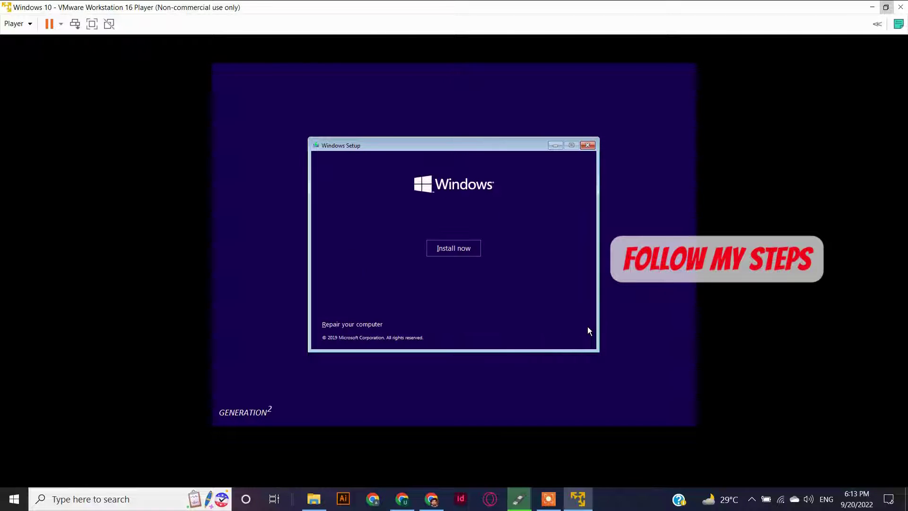
{"action": "left_click", "coordinate": [450, 249]}
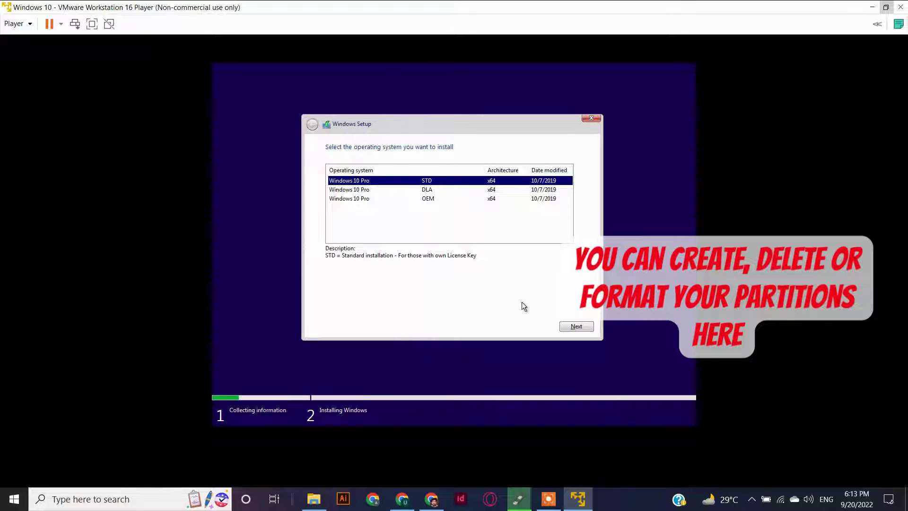
Choose the Windows 10 Pro STD edition, accept the license terms, and select the Custom: Install Windows only installation
{"action": "left_click", "coordinate": [570, 325]}
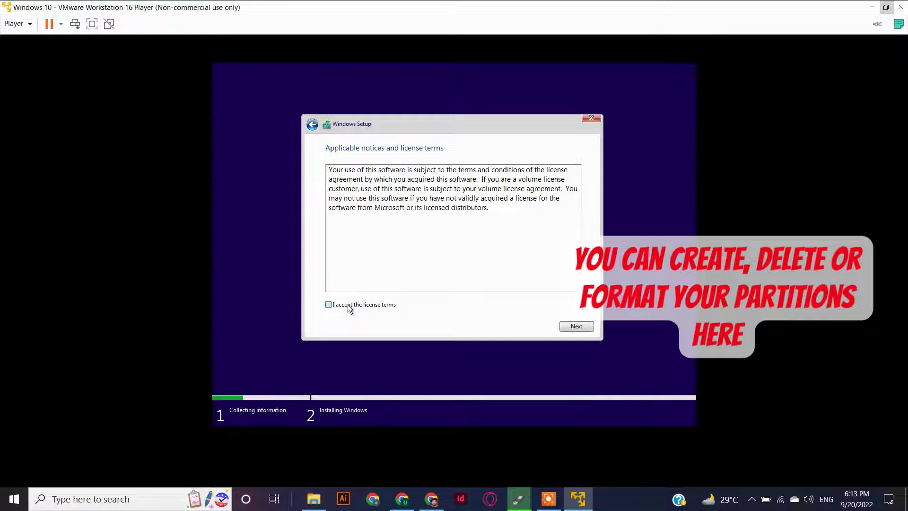
{"action": "left_click", "coordinate": [577, 327]}
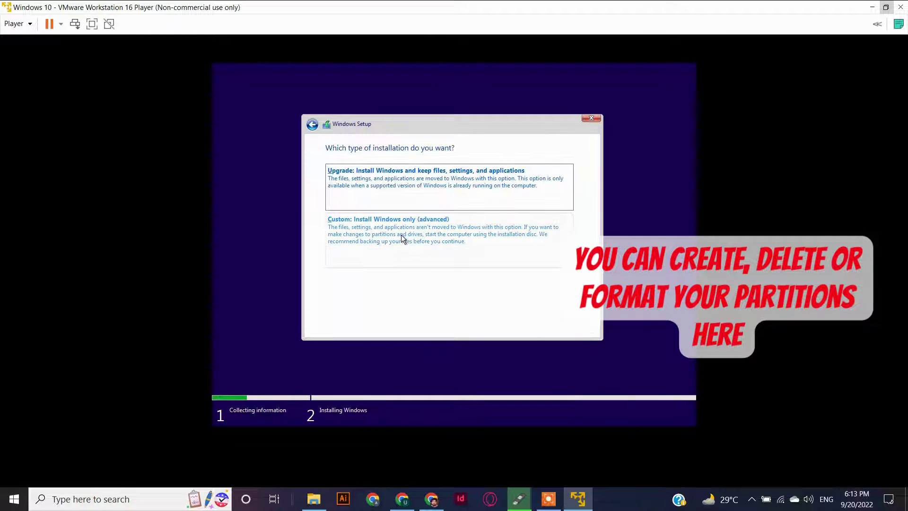
{"action": "left_click", "coordinate": [418, 232]}
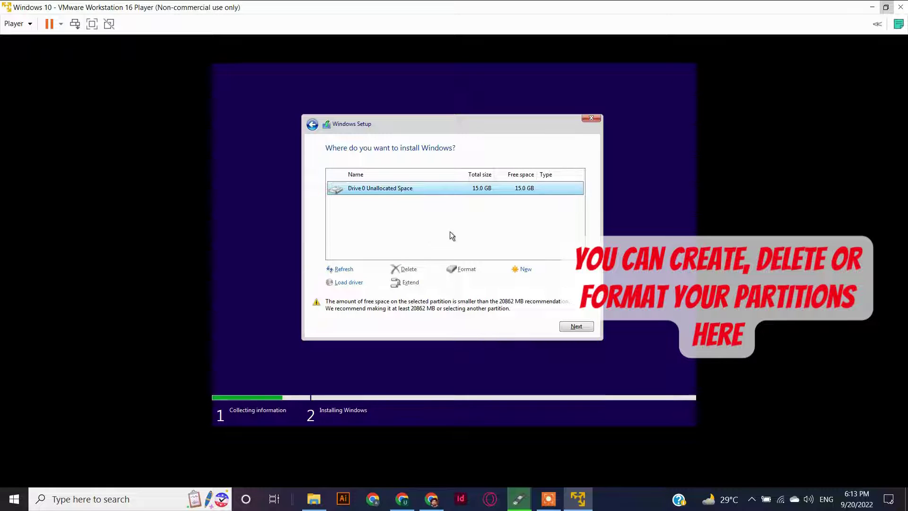
Try to create a new 81024 MB partition from Drive 0's unallocated space
{"action": "left_click", "coordinate": [522, 269]}
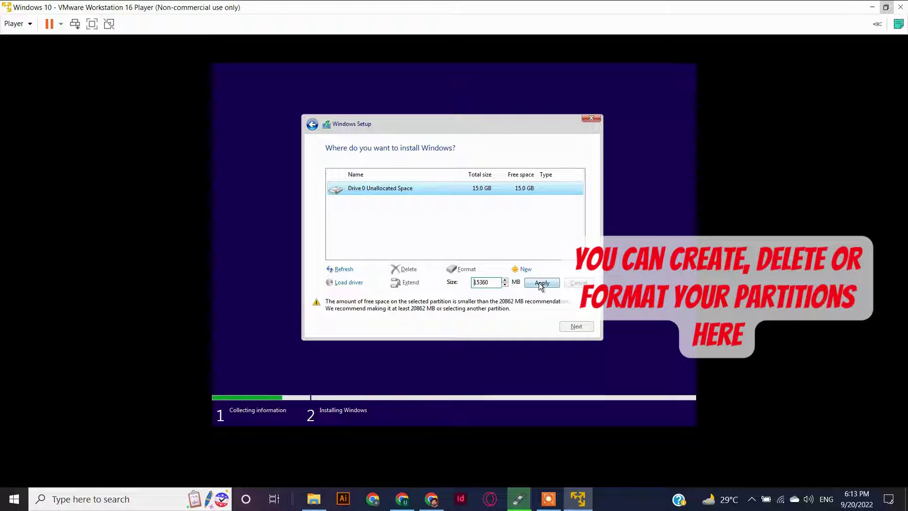
{"action": "double_click", "coordinate": [493, 283]}
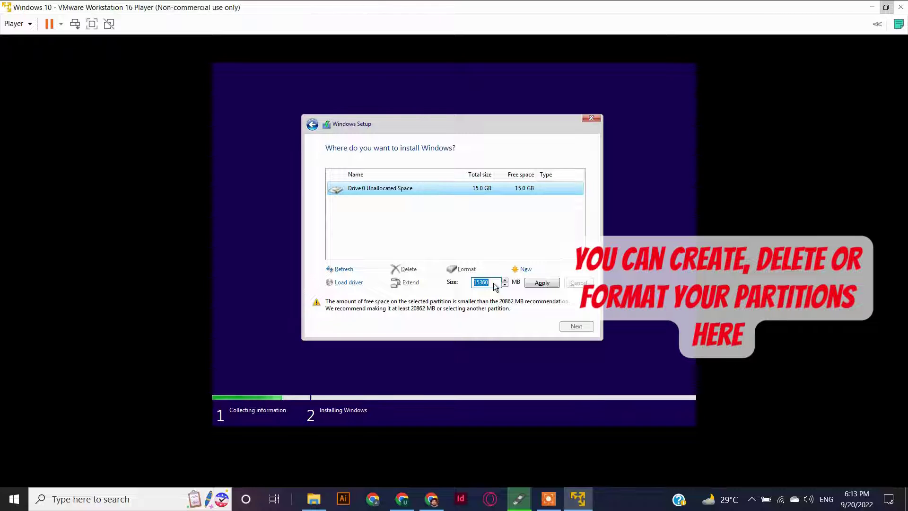
{"action": "key", "text": "BackSpace"}
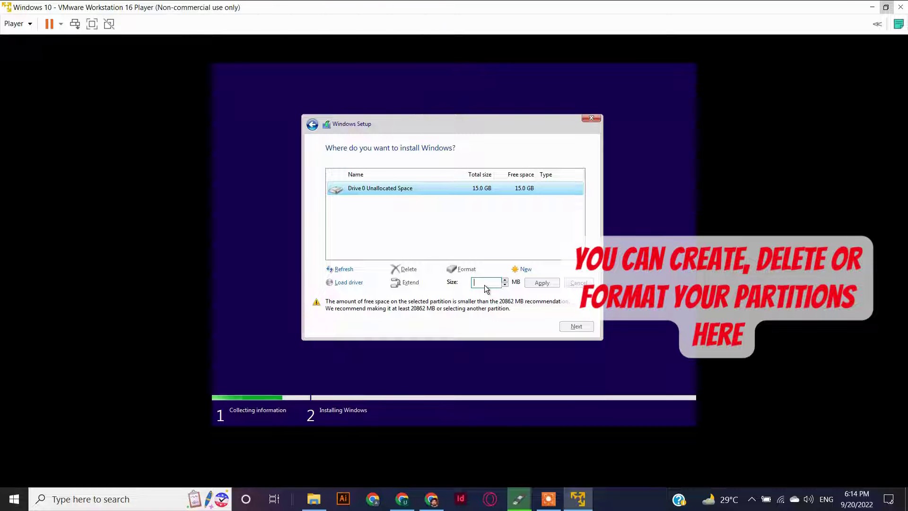
{"action": "key", "text": "a"}
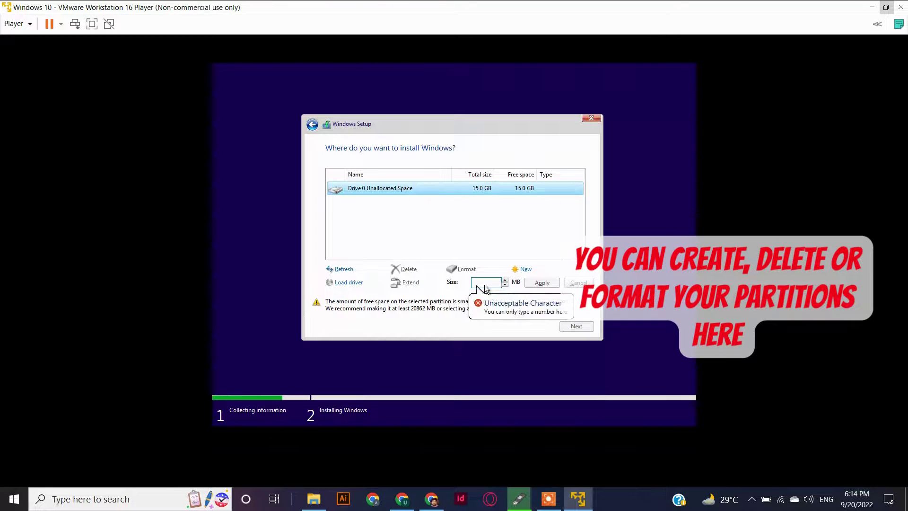
{"action": "type", "text": "81024"}
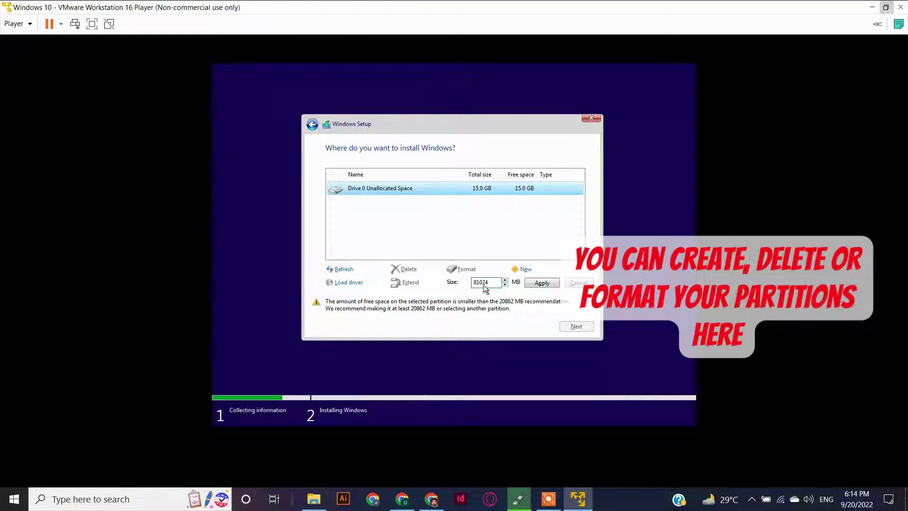
{"action": "left_click", "coordinate": [542, 282]}
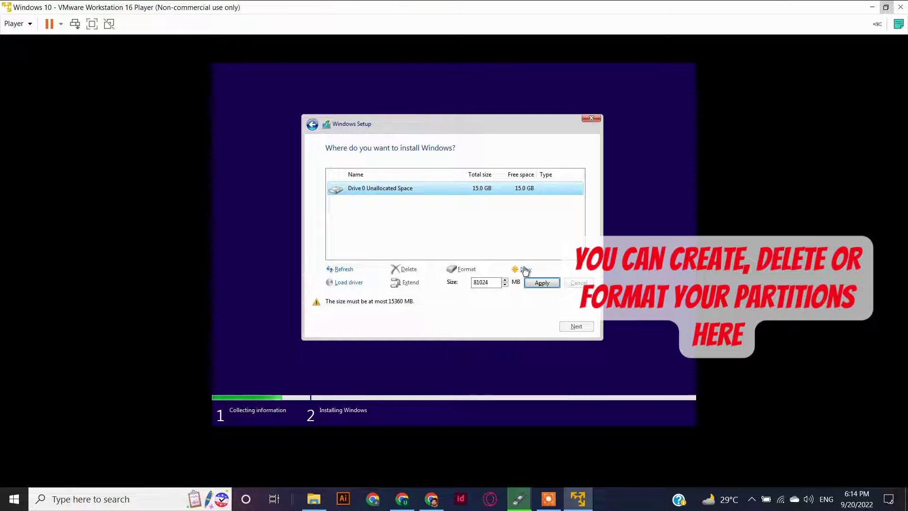
Set the new partition's size to 15360 MB and create it, allowing Windows to add its system partitions
{"action": "double_click", "coordinate": [484, 283]}
{"action": "double_click", "coordinate": [486, 284]}
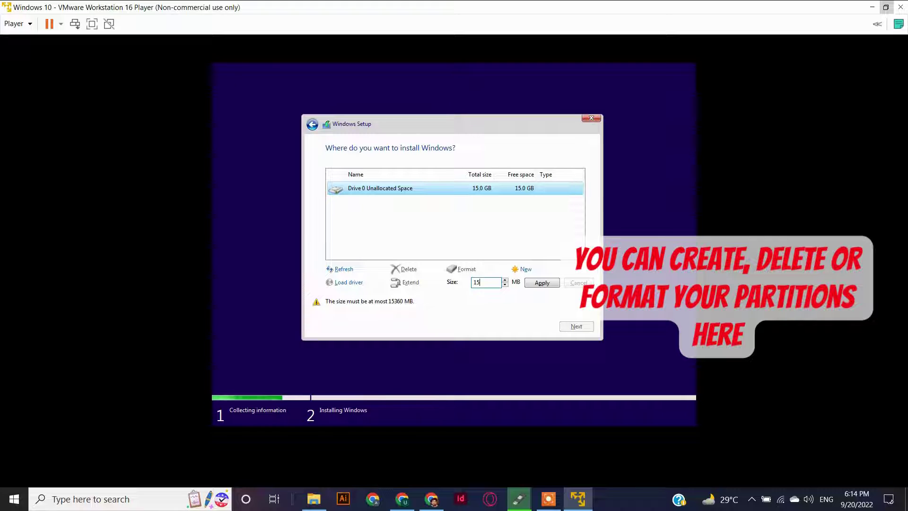
{"action": "left_click", "coordinate": [544, 284]}
{"action": "left_click", "coordinate": [517, 283]}
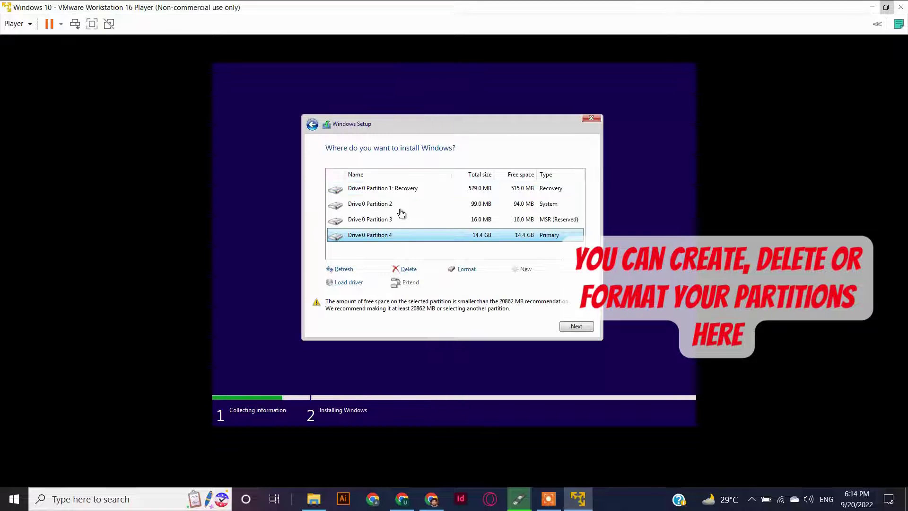
Format the primary Drive 0 Partition 4 and accept losing any data stored on it
{"action": "left_click", "coordinate": [379, 224]}
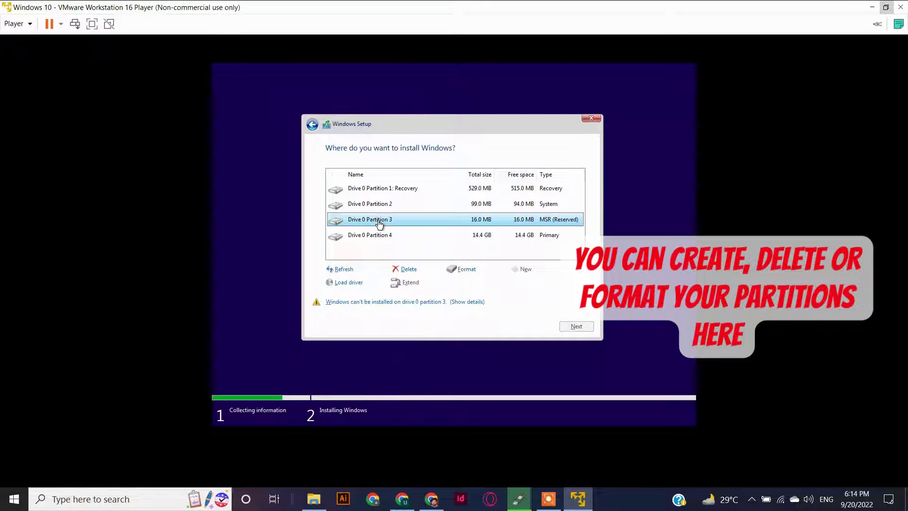
{"action": "left_click", "coordinate": [382, 236]}
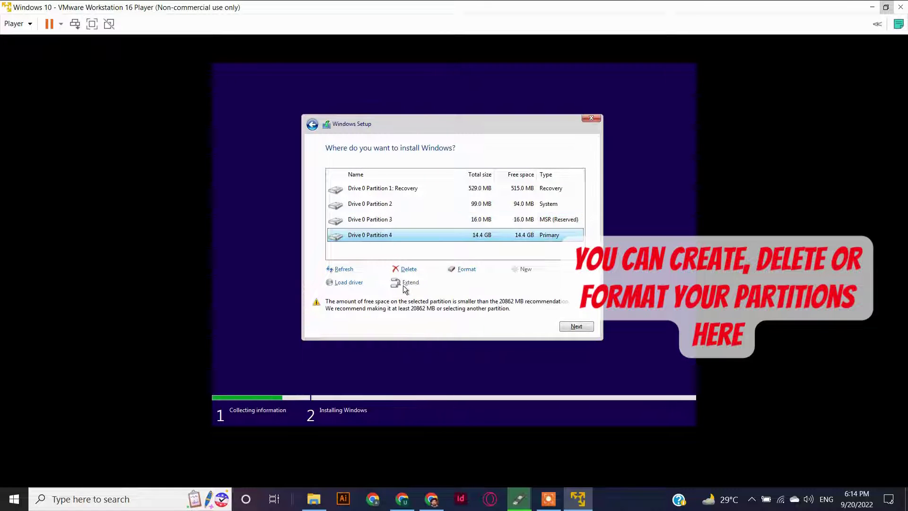
{"action": "left_click", "coordinate": [377, 220]}
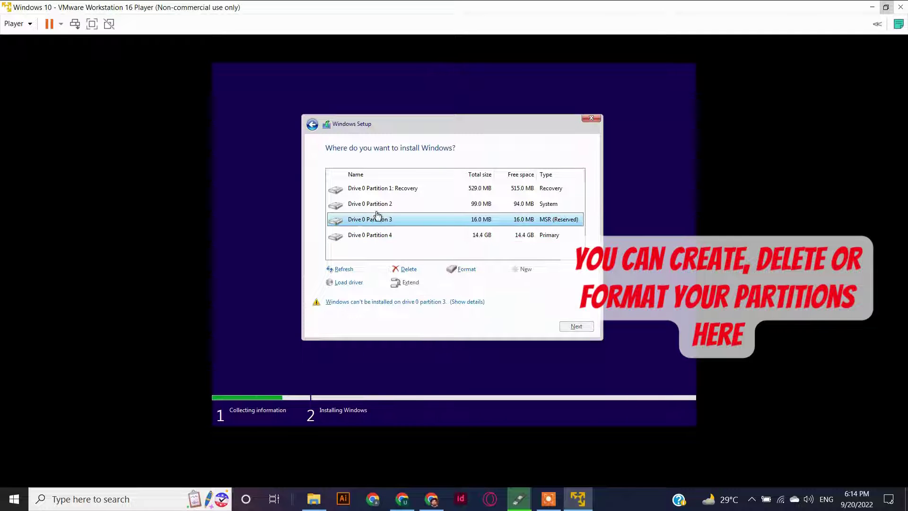
{"action": "left_click", "coordinate": [383, 235]}
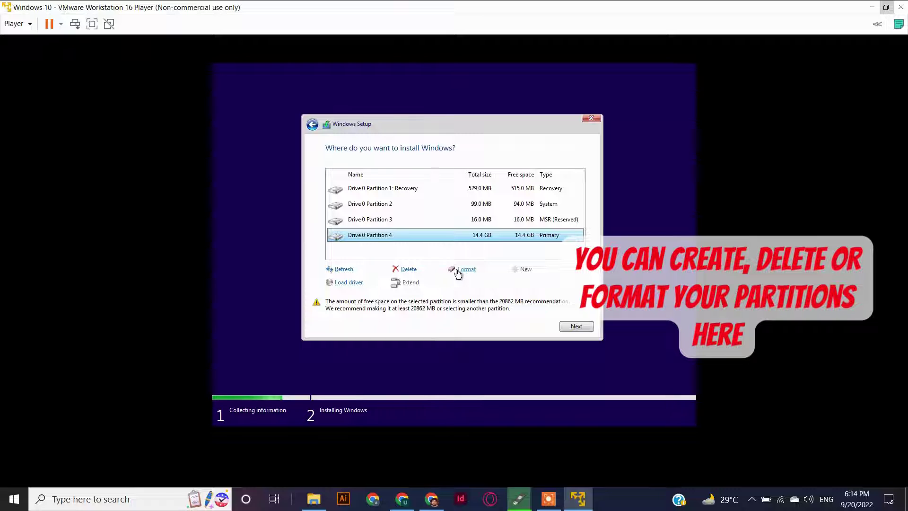
{"action": "left_click", "coordinate": [466, 270]}
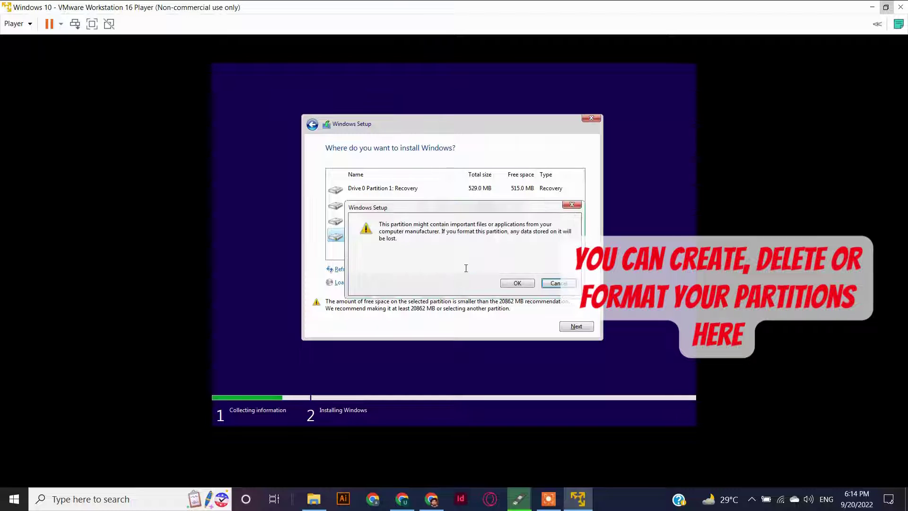
{"action": "left_click", "coordinate": [524, 282]}
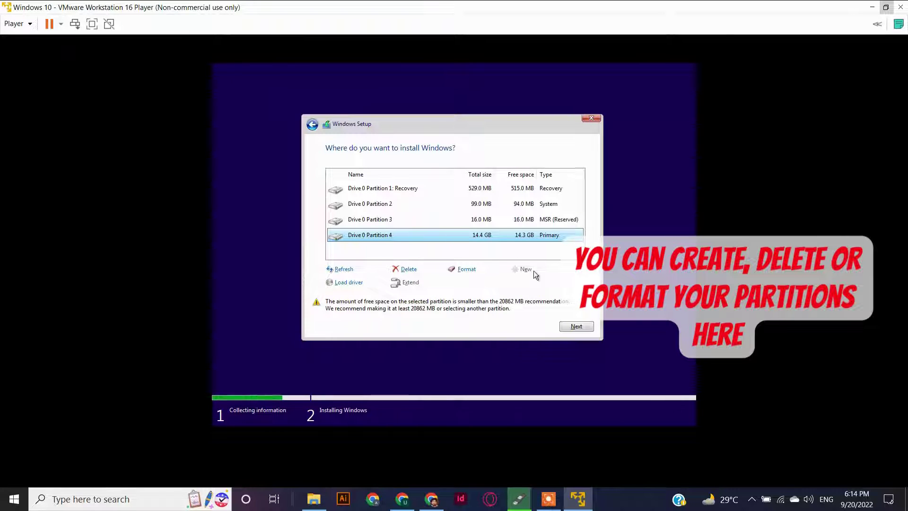
Install Windows on Drive 0 Partition 4 and restart the virtual machine immediately once the files are installed
{"action": "left_click", "coordinate": [566, 326]}
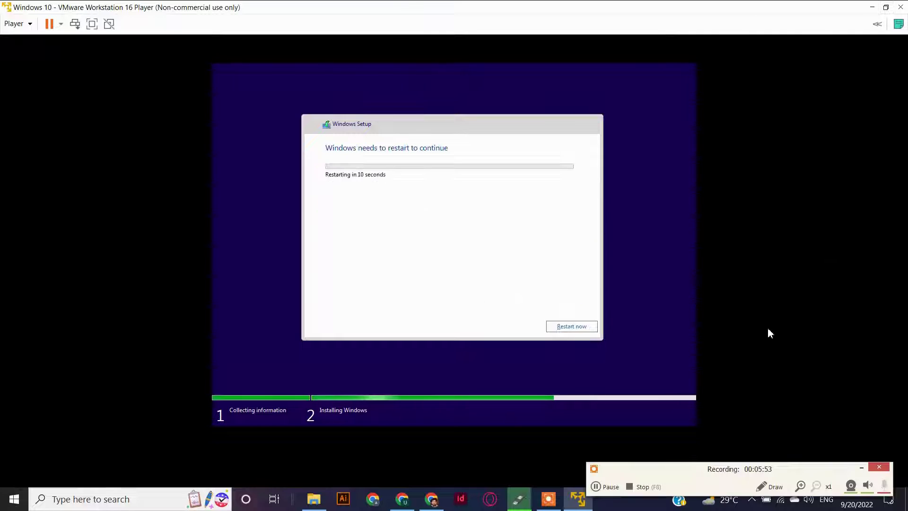
{"action": "left_click", "coordinate": [862, 468]}
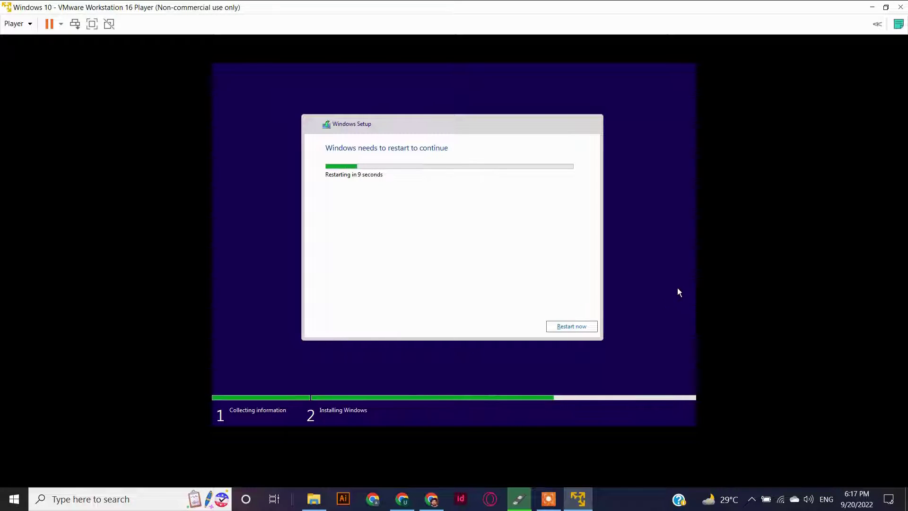
{"action": "left_click", "coordinate": [576, 326]}
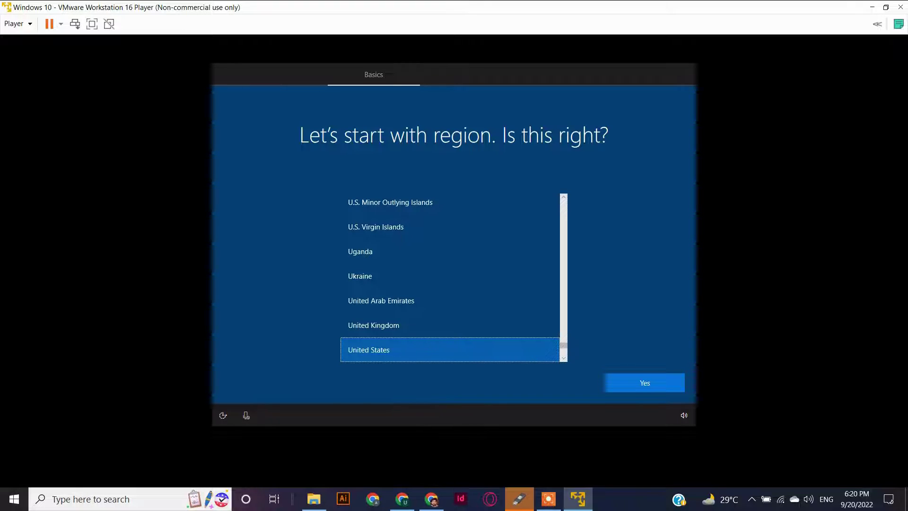
Confirm United States as the region, accept the preselected keyboard layout, and skip adding a second layout
{"action": "left_click", "coordinate": [654, 388]}
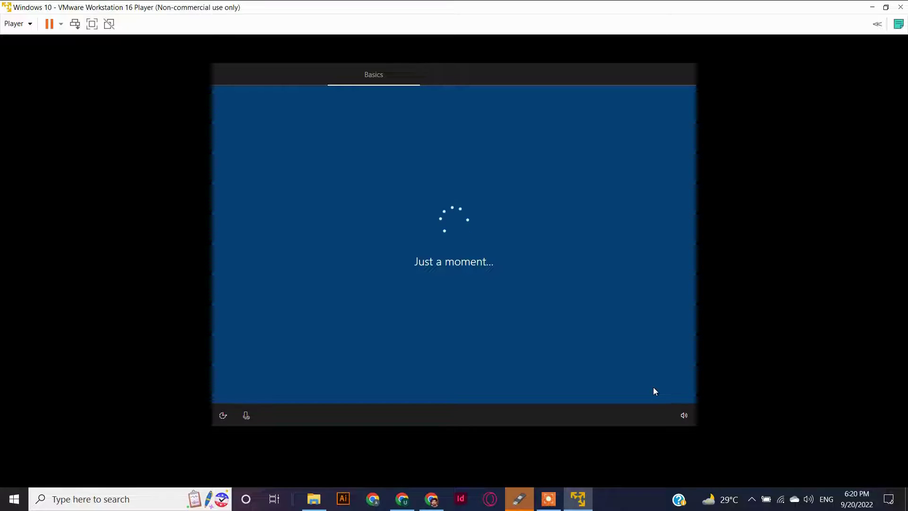
{"action": "left_click", "coordinate": [646, 388]}
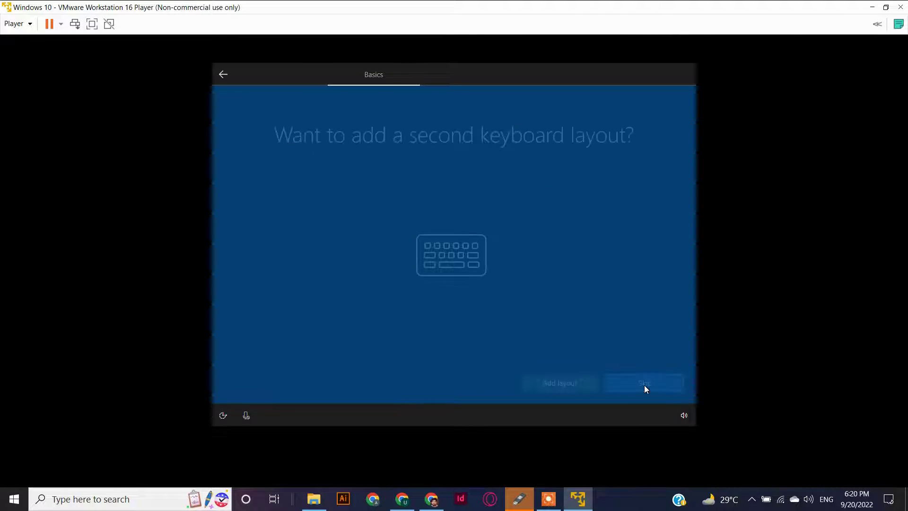
{"action": "left_click", "coordinate": [634, 388]}
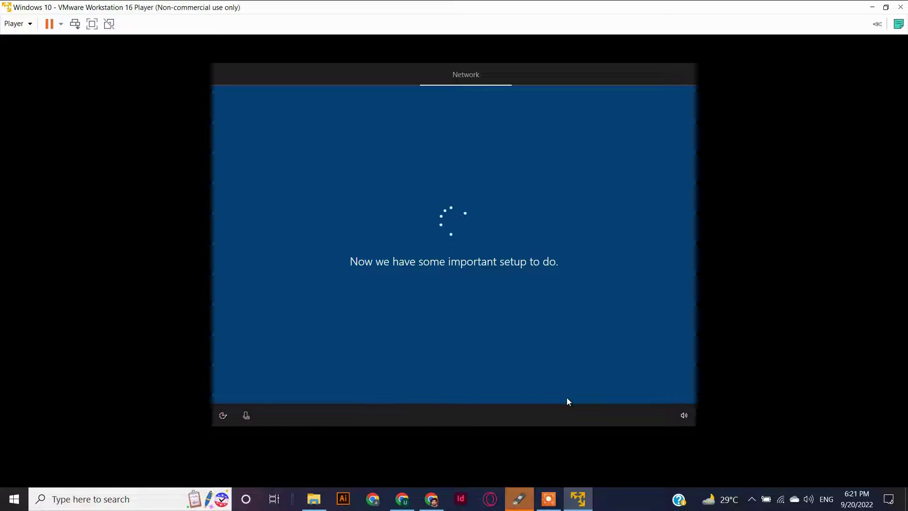
Switch to Rufus and close it while Windows setup continues in the virtual machine
{"action": "left_click", "coordinate": [520, 500]}
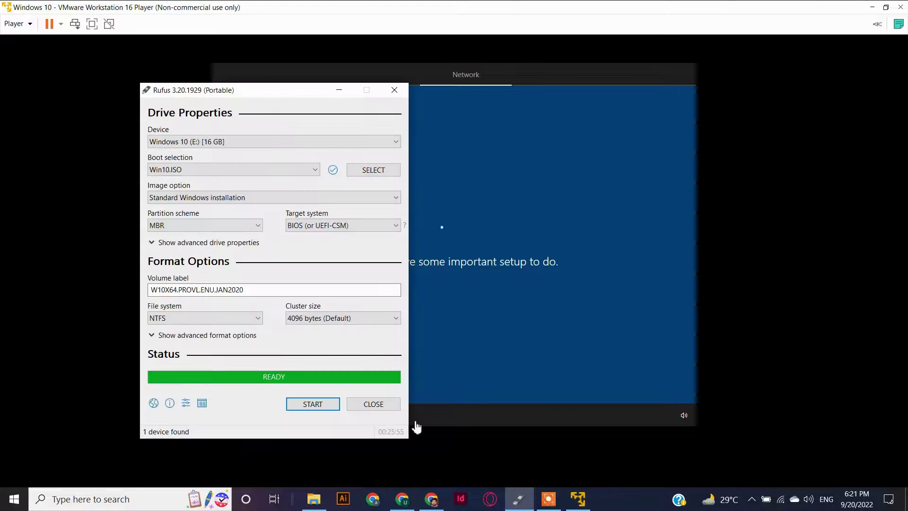
{"action": "left_click", "coordinate": [367, 405]}
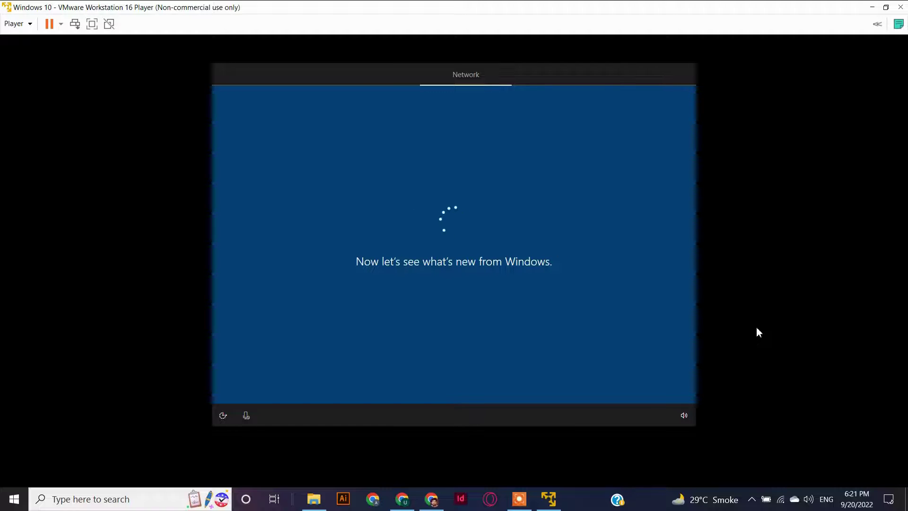
{"action": "left_click", "coordinate": [524, 506]}
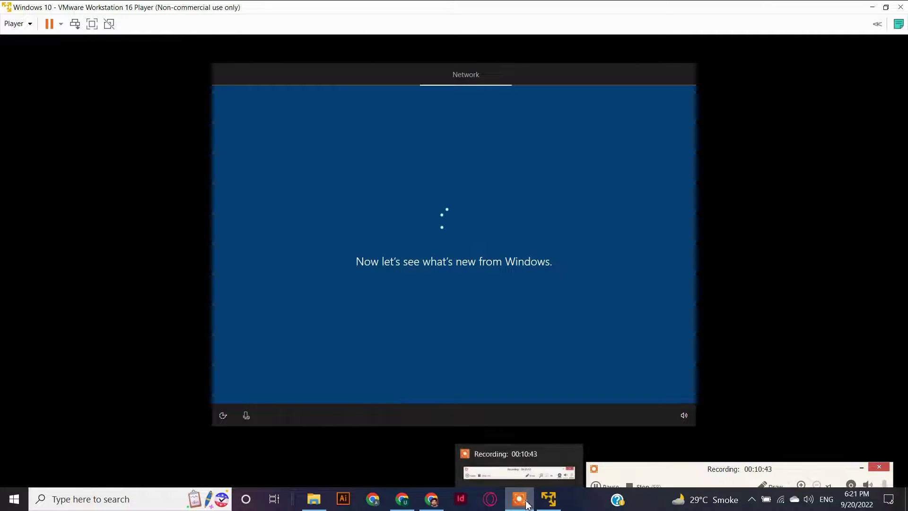
{"action": "left_click", "coordinate": [734, 416]}
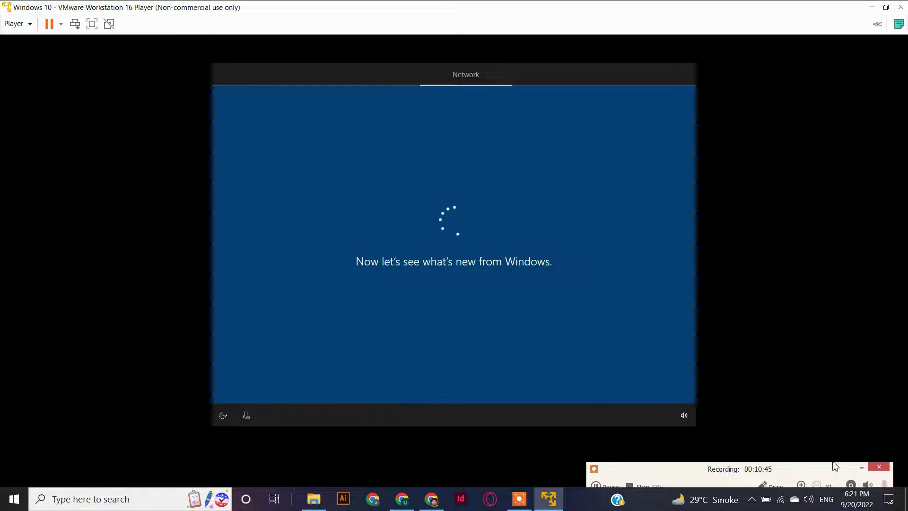
{"action": "left_click", "coordinate": [861, 468]}
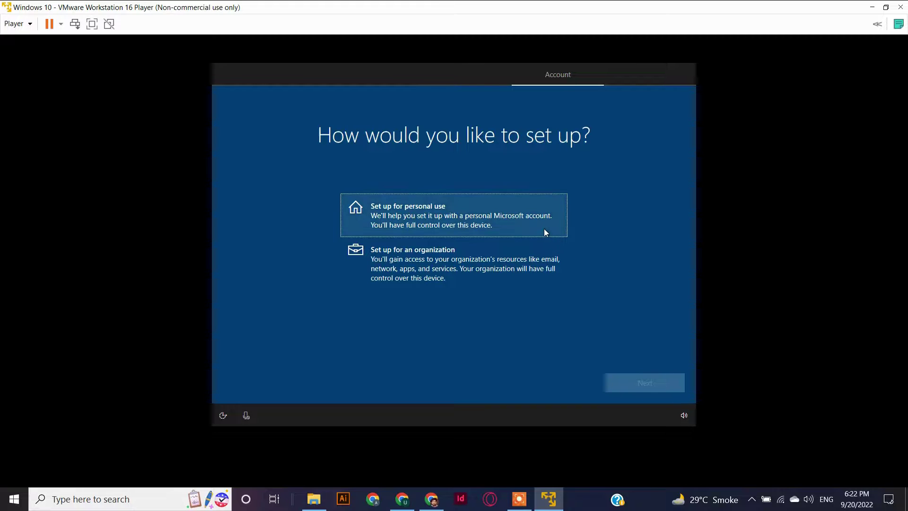
Set up Windows for personal use and choose an offline account instead of signing in with a Microsoft account
{"action": "left_click", "coordinate": [479, 221]}
{"action": "left_click", "coordinate": [641, 384]}
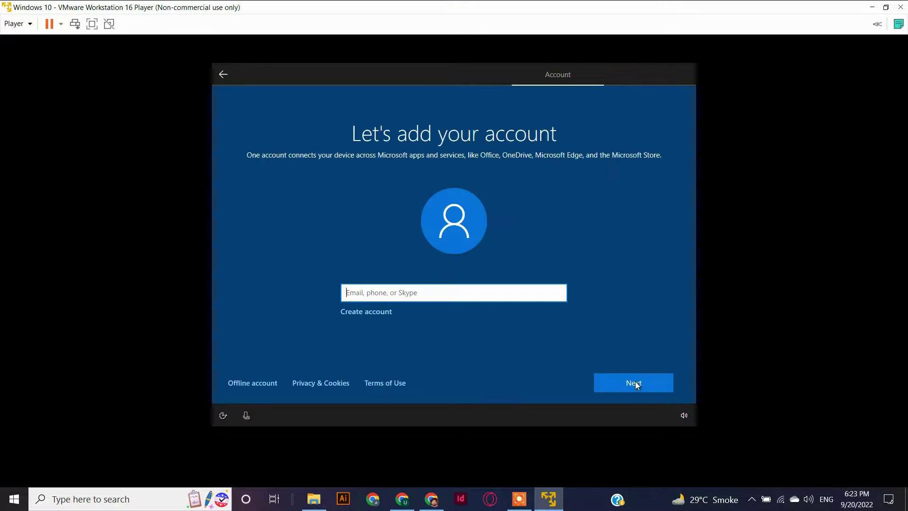
{"action": "type", "text": "Tec"}
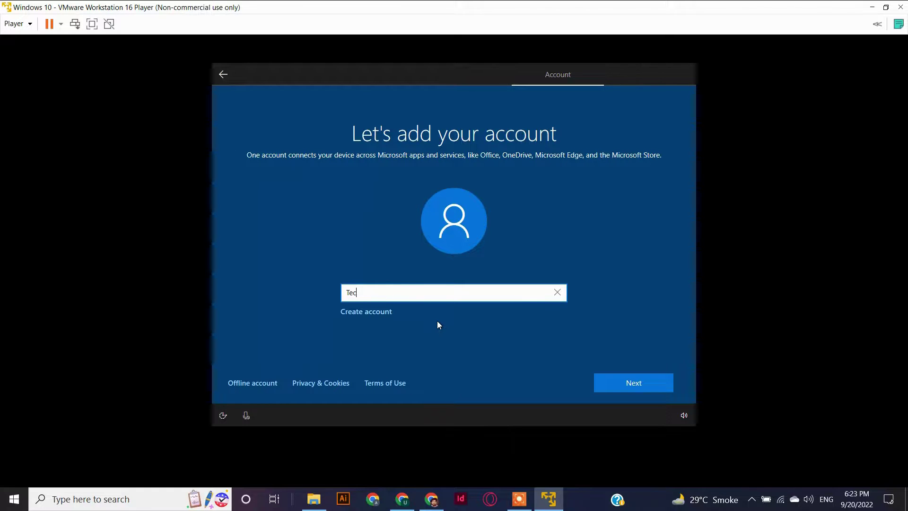
{"action": "left_click", "coordinate": [274, 381]}
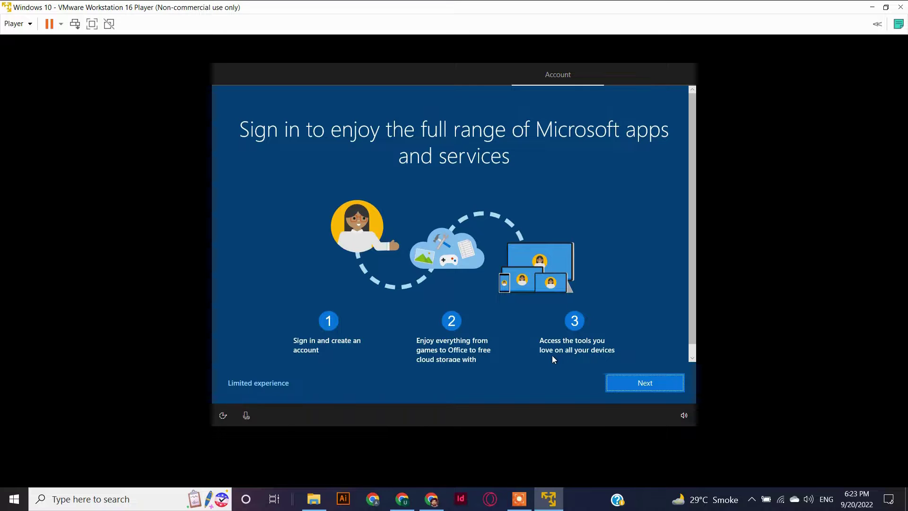
Continue with the limited experience and create a local user named Technorology, leaving the password blank
{"action": "left_click", "coordinate": [250, 385]}
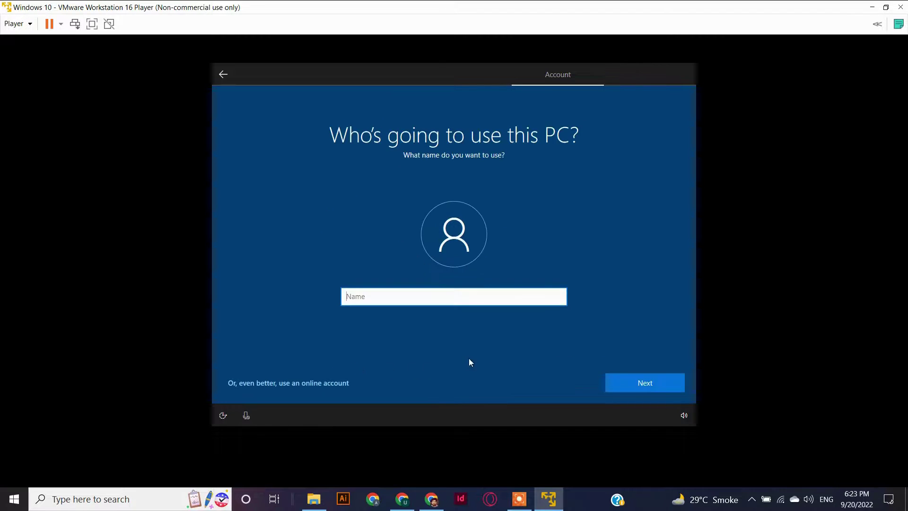
{"action": "type", "text": "Technorology"}
{"action": "left_click", "coordinate": [620, 380]}
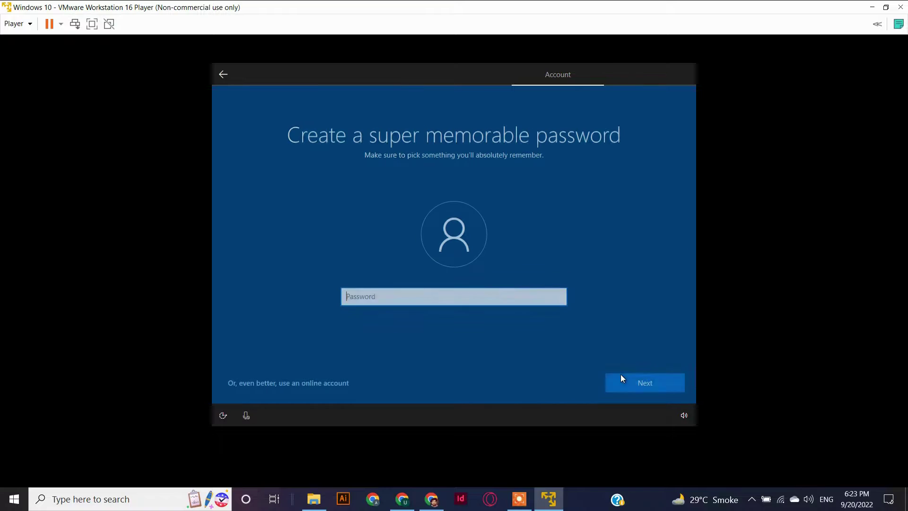
{"action": "left_click", "coordinate": [635, 387]}
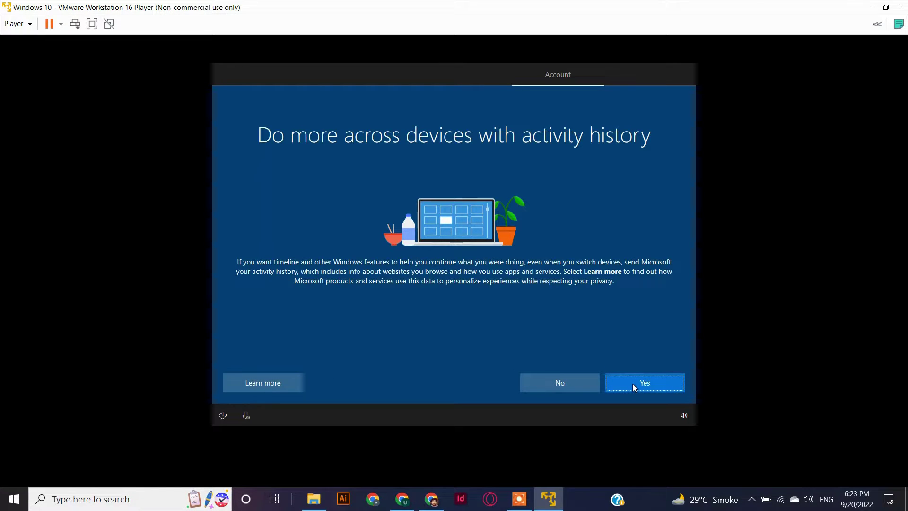
Decline sending activity history and using the Cortana assistant, and finish the remaining Windows setup
{"action": "left_click", "coordinate": [568, 384]}
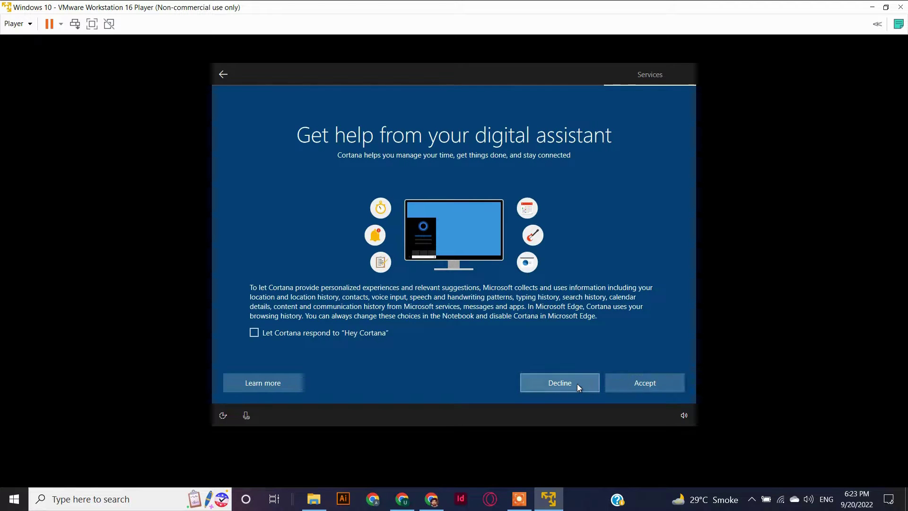
{"action": "left_click", "coordinate": [577, 384]}
{"action": "left_click", "coordinate": [628, 389]}
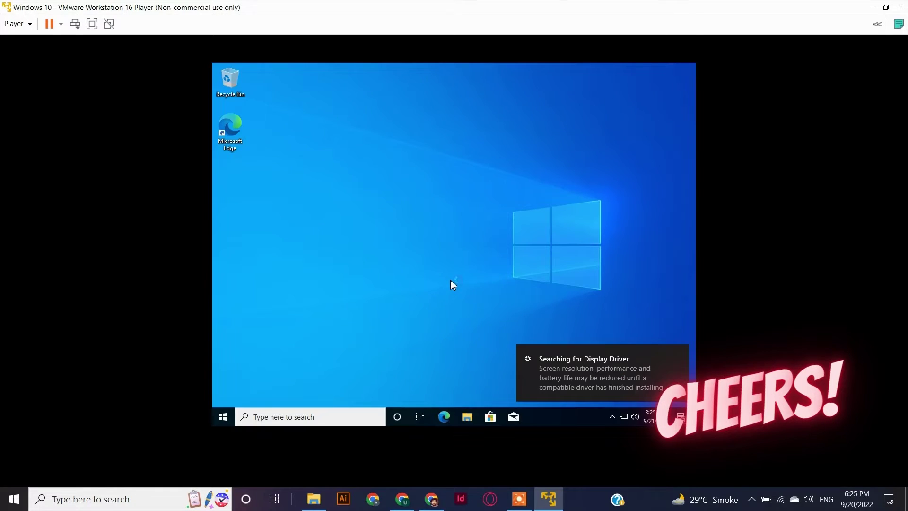
Refresh the new Windows desktop and check the installed apps and tiles in the Start menu
{"action": "right_click", "coordinate": [451, 280]}
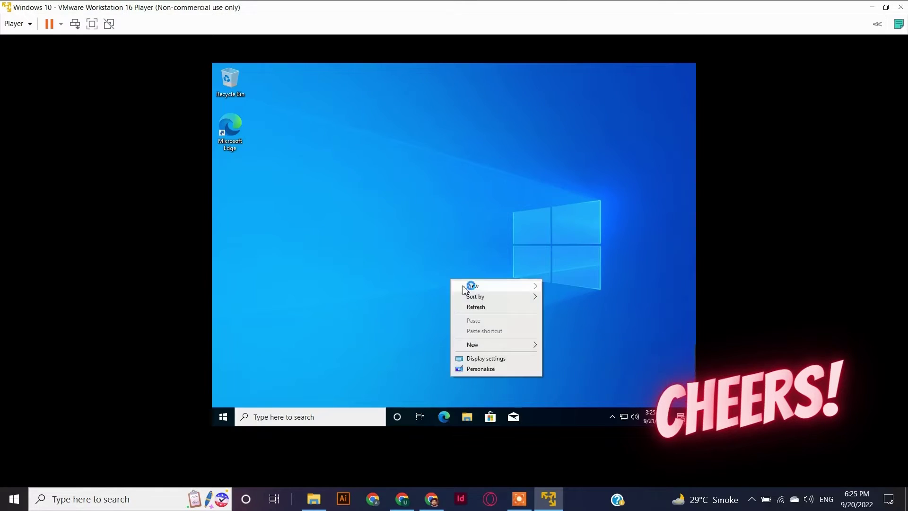
{"action": "left_click", "coordinate": [476, 307]}
{"action": "left_click", "coordinate": [221, 419]}
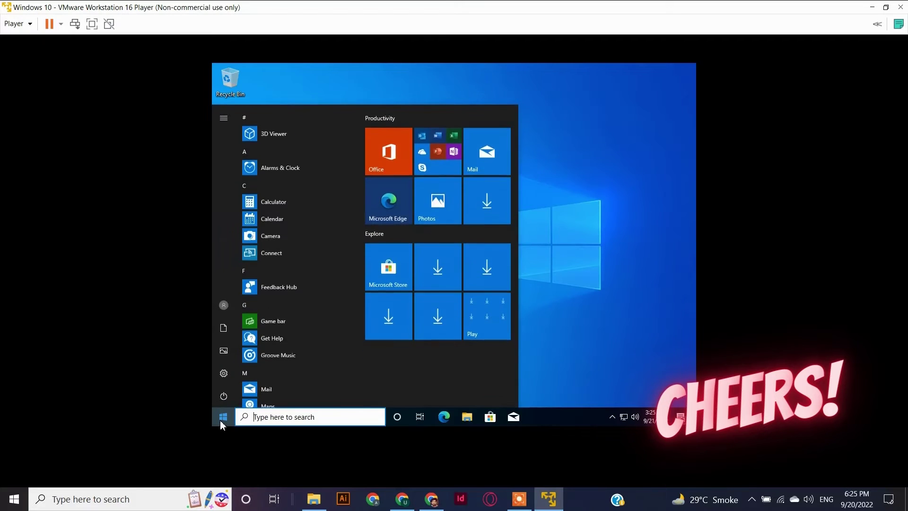
{"action": "left_click", "coordinate": [221, 419]}
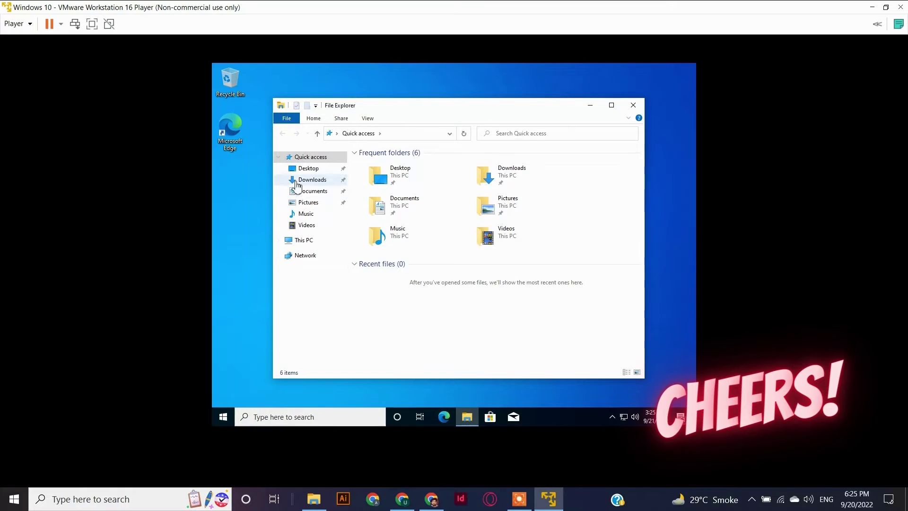
View the system properties of This PC from File Explorer in the virtual machine and close both windows
{"action": "right_click", "coordinate": [306, 240]}
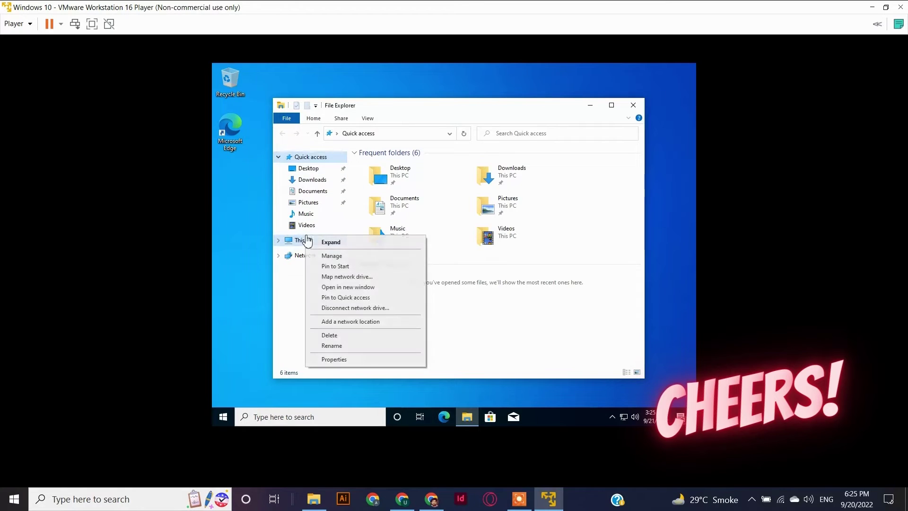
{"action": "left_click", "coordinate": [361, 360]}
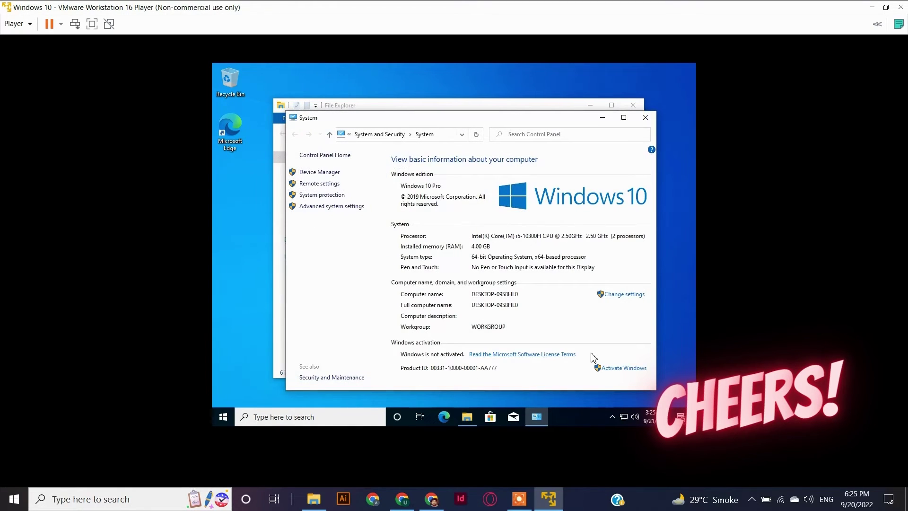
{"action": "left_click", "coordinate": [645, 118]}
{"action": "left_click", "coordinate": [633, 105]}
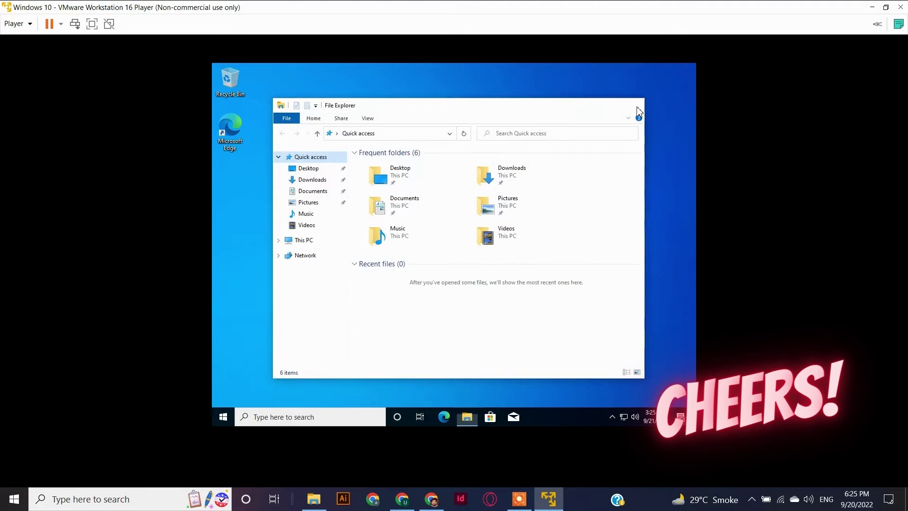